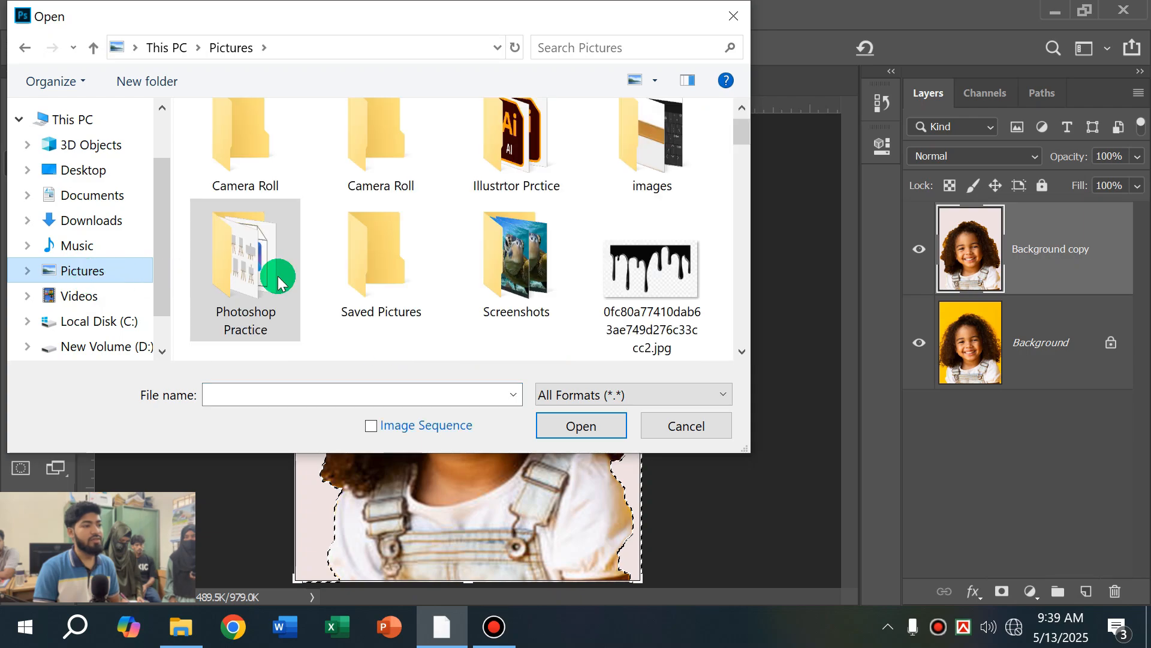
# Step: Browse to the 17 model folder inside the Photoshop Practice folder of Pictures
pyautogui.doubleClick(244, 271)
pyautogui.scroll(-5, 264, 281)
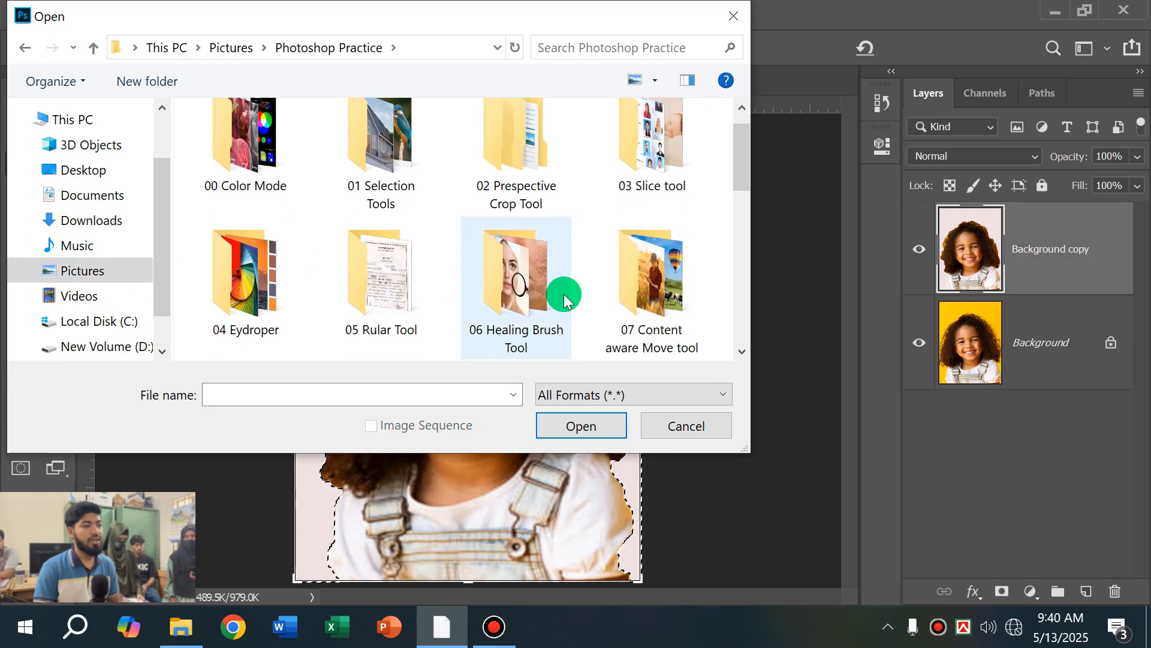
pyautogui.scroll(-3, 292, 286)
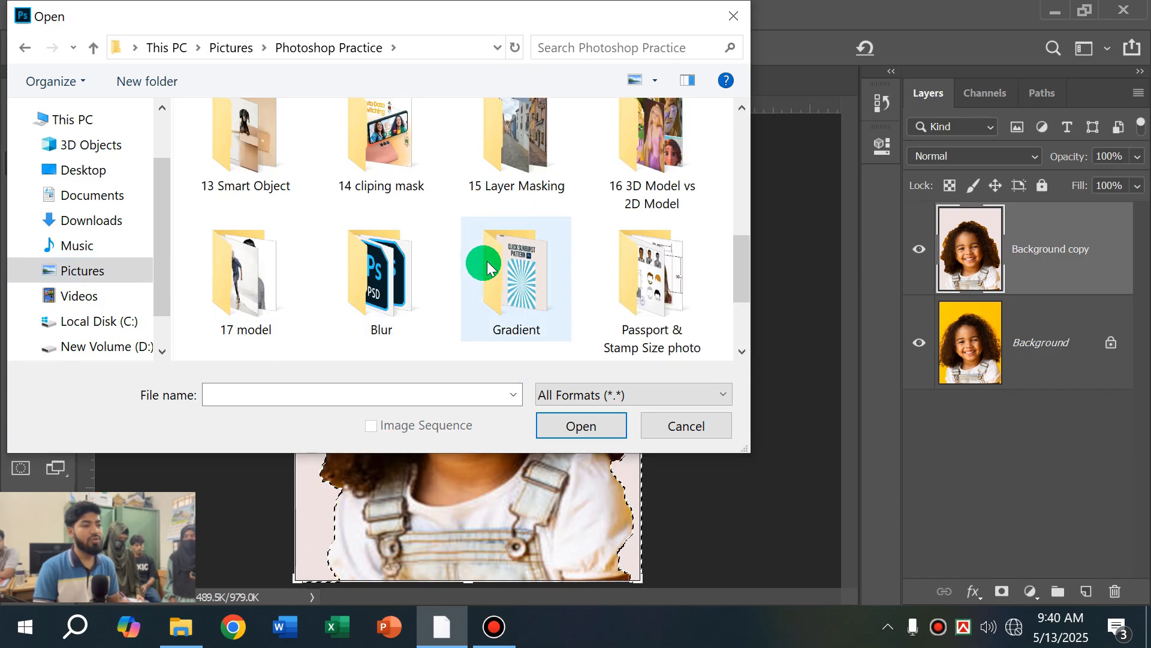
pyautogui.doubleClick(246, 300)
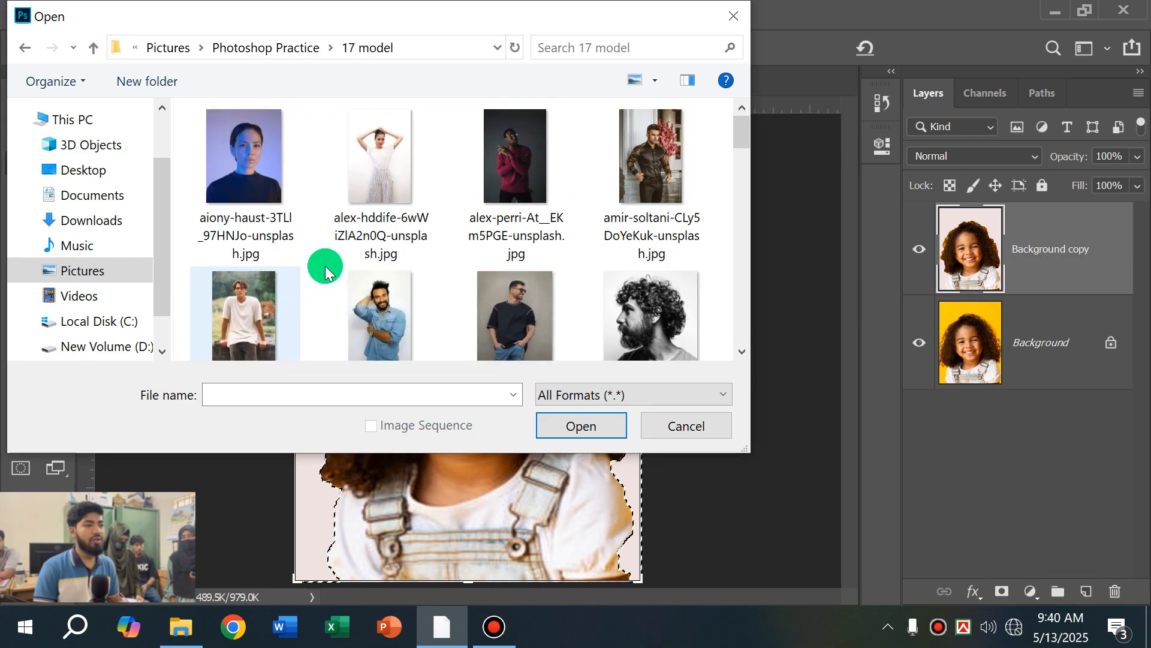
# Step: Look through the model photos and open the one of the man in a black T-shirt with a skeleton-hand print
pyautogui.scroll(-5, 585, 201)
pyautogui.scroll(-2, 696, 204)
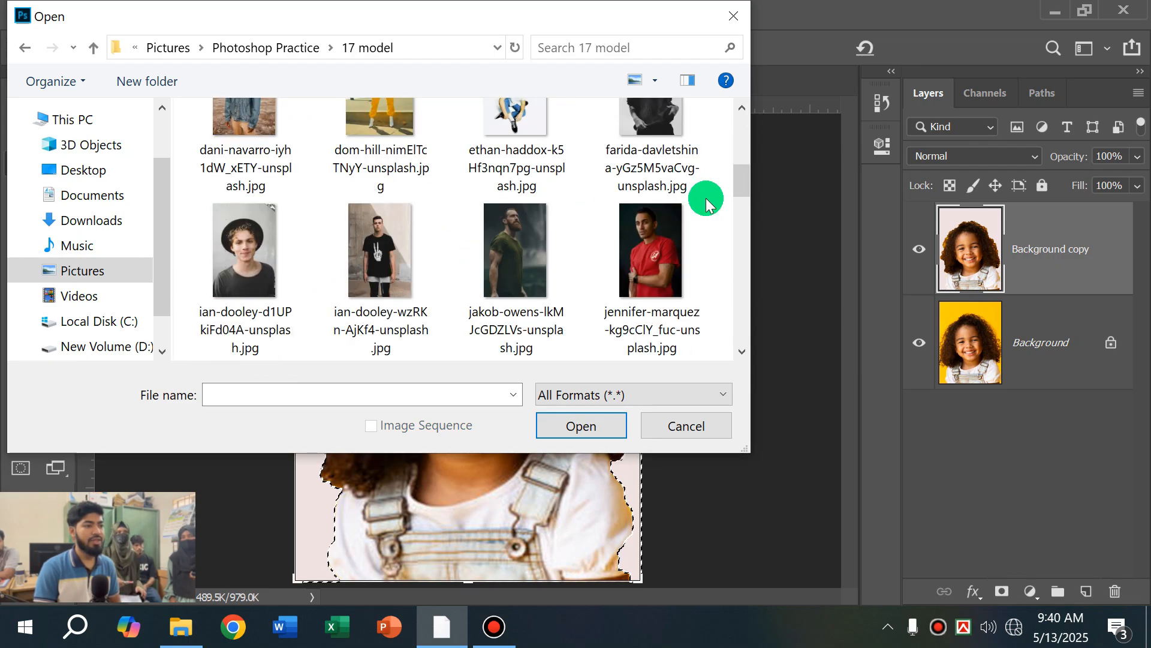
pyautogui.scroll(-2, 707, 205)
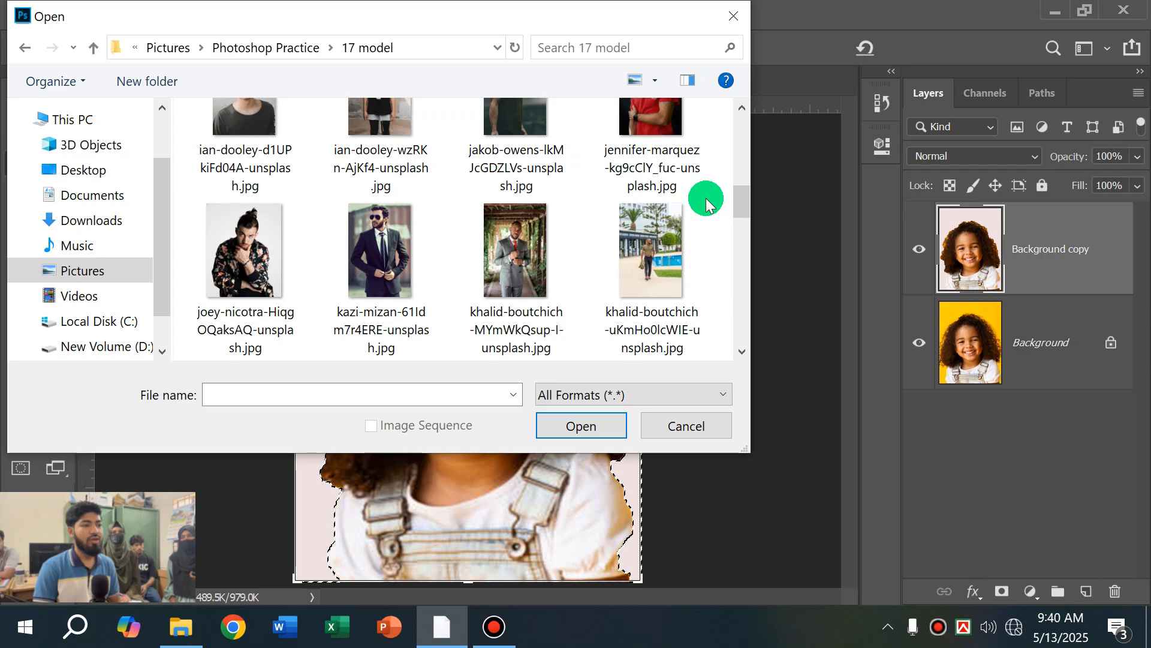
pyautogui.scroll(5, 707, 201)
pyautogui.scroll(-2, 707, 201)
pyautogui.scroll(-2, 383, 292)
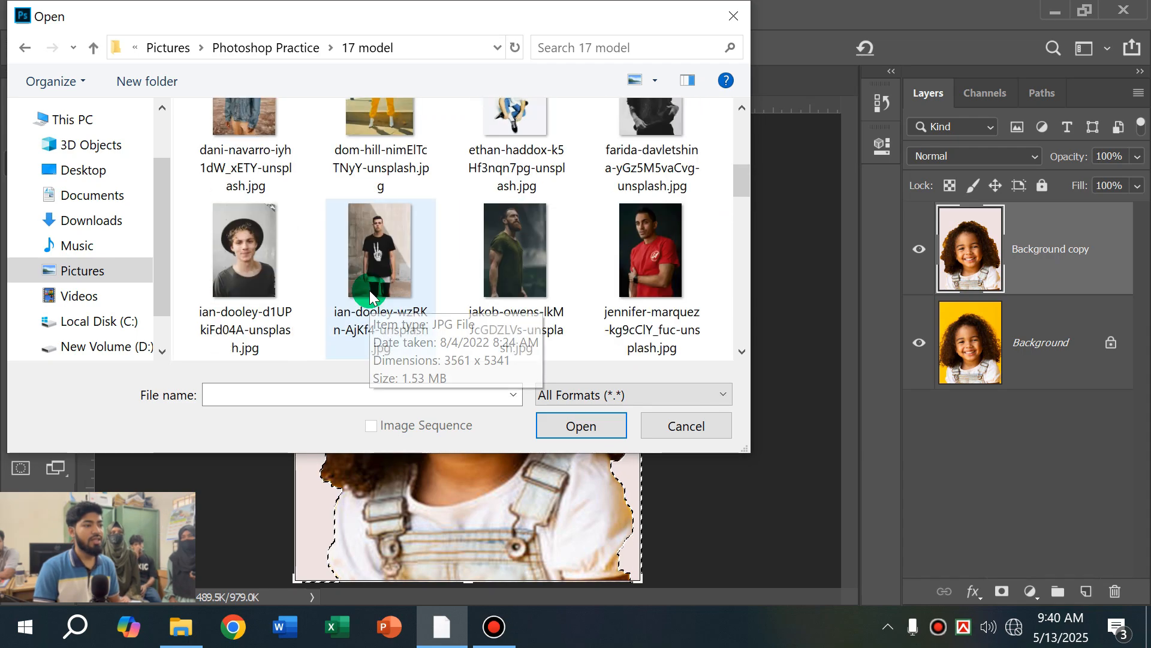
pyautogui.click(376, 253)
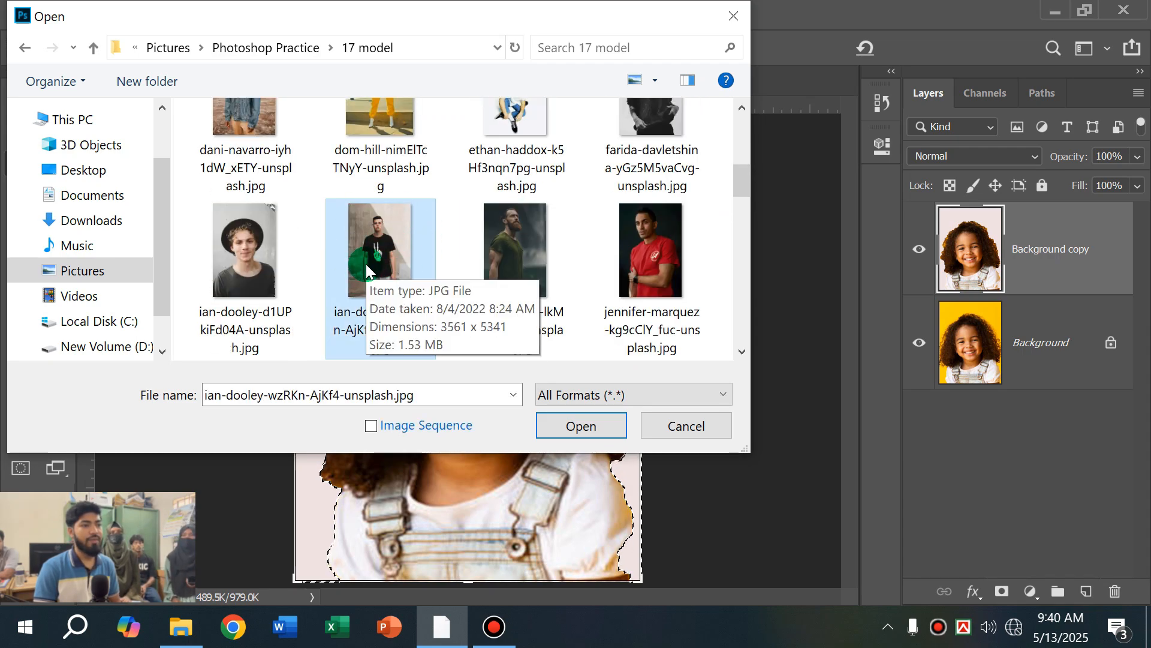
pyautogui.scroll(5, 366, 264)
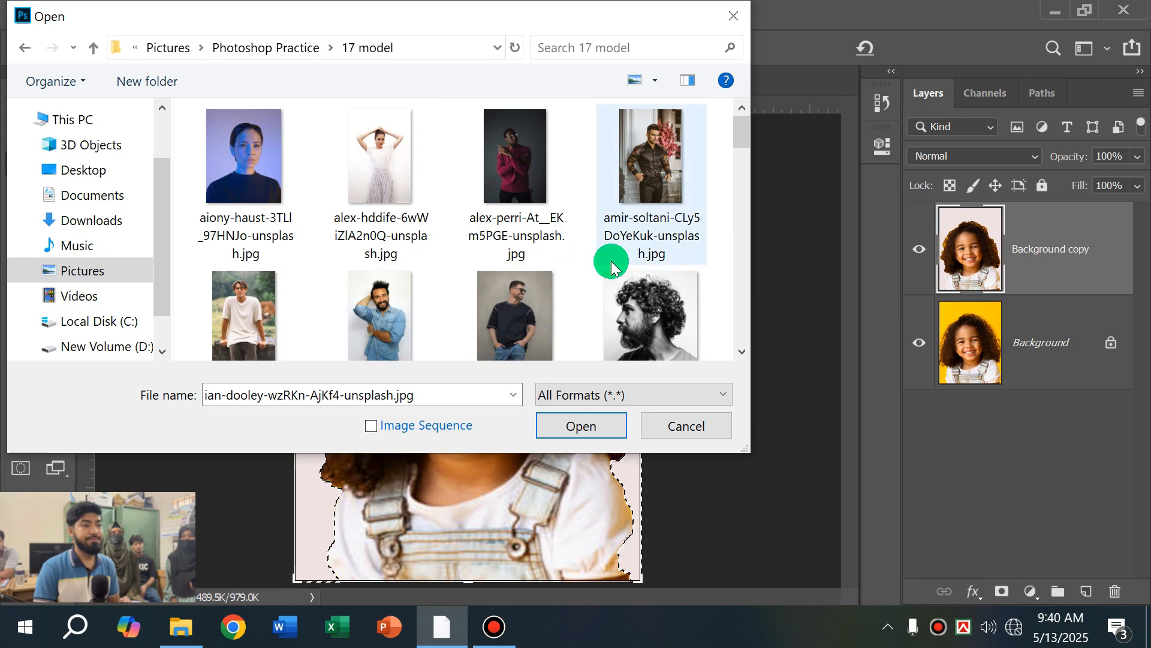
pyautogui.scroll(-4, 367, 282)
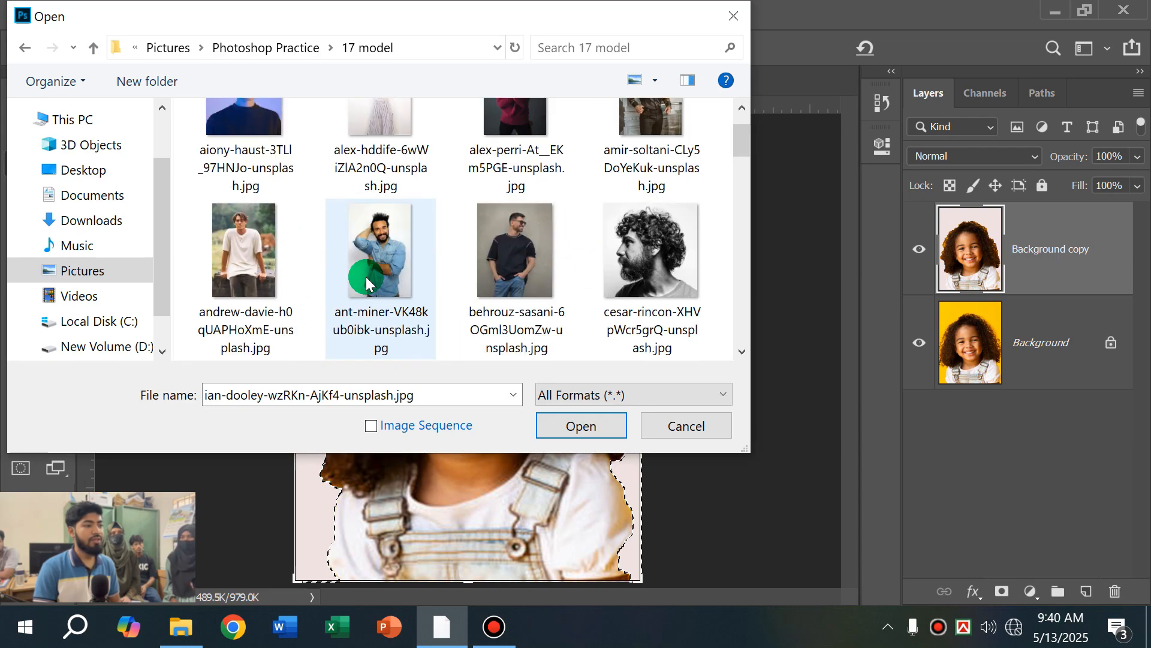
pyautogui.scroll(-3, 402, 275)
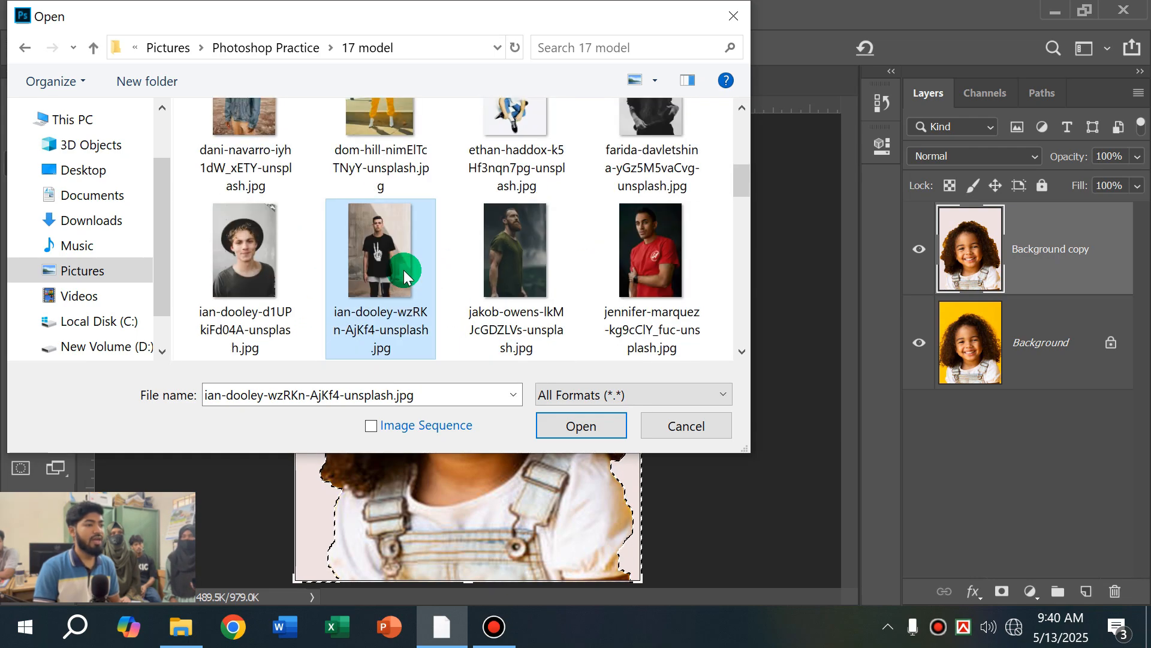
pyautogui.scroll(-5, 411, 267)
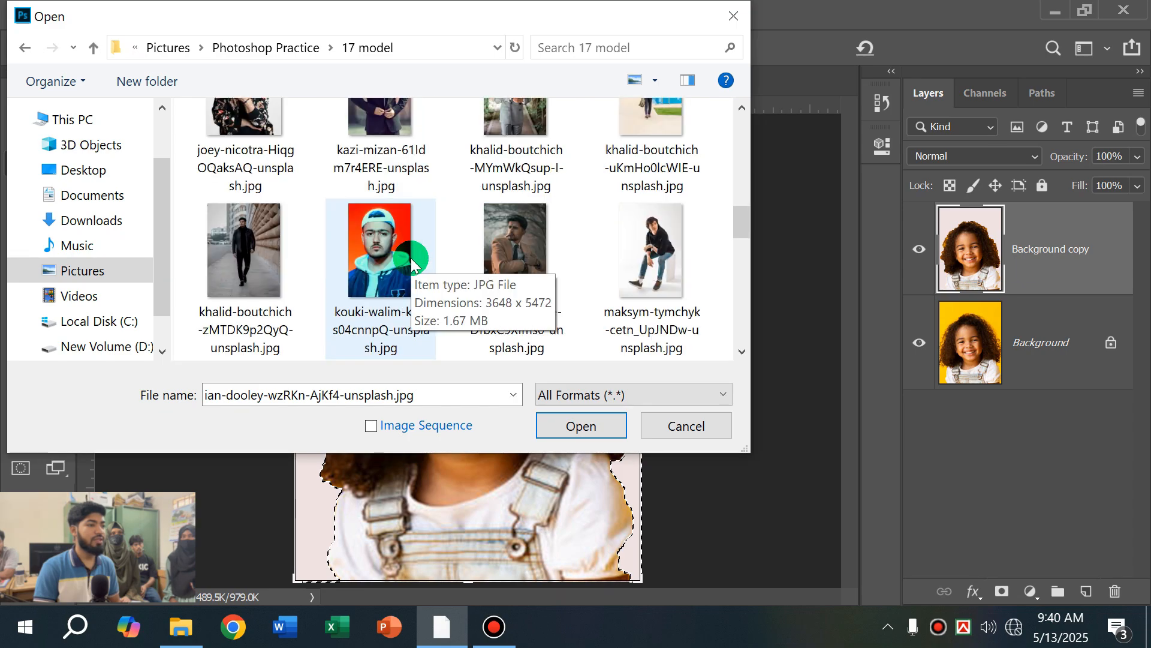
pyautogui.scroll(-4, 704, 267)
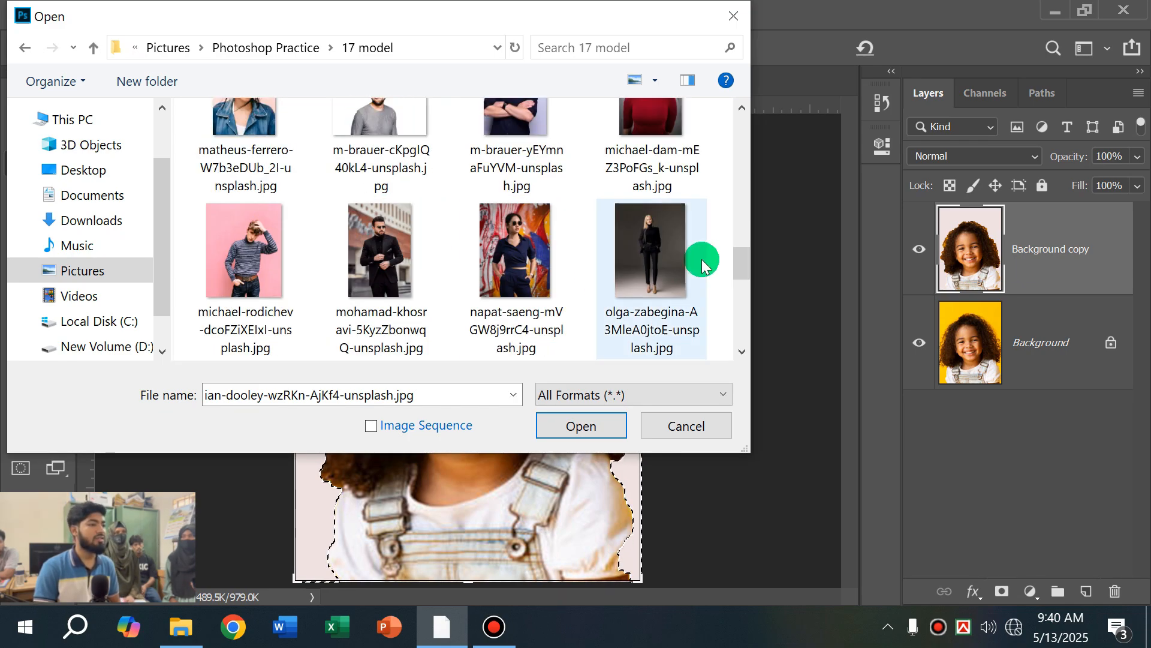
pyautogui.scroll(-6, 703, 261)
pyautogui.scroll(8, 703, 260)
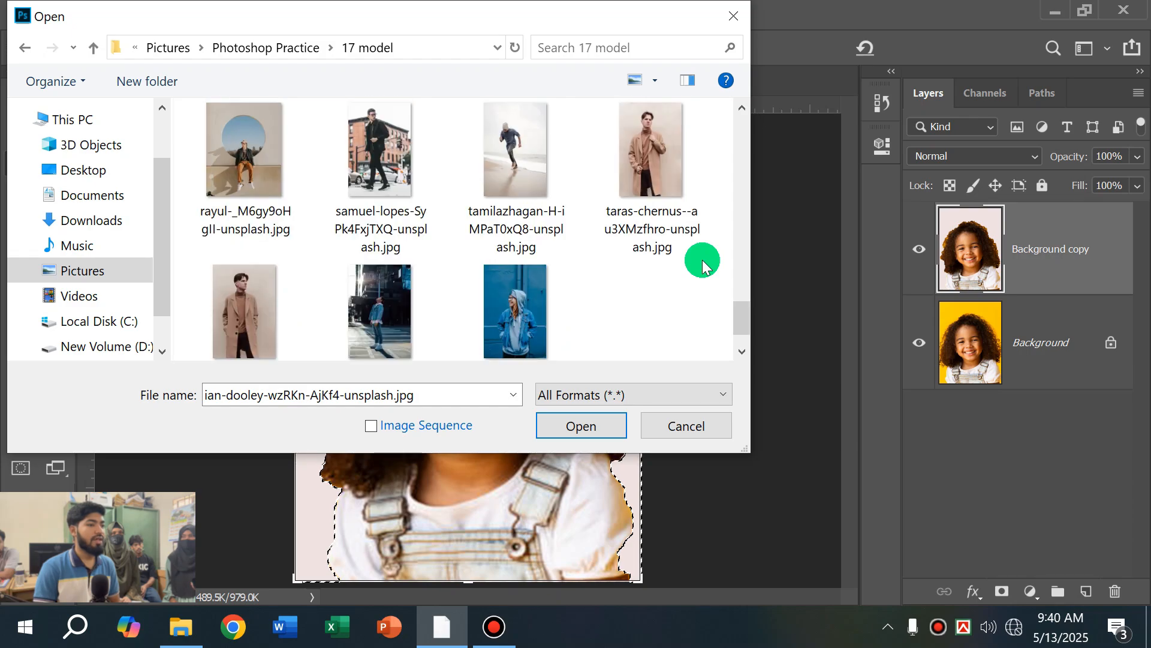
pyautogui.scroll(4, 719, 250)
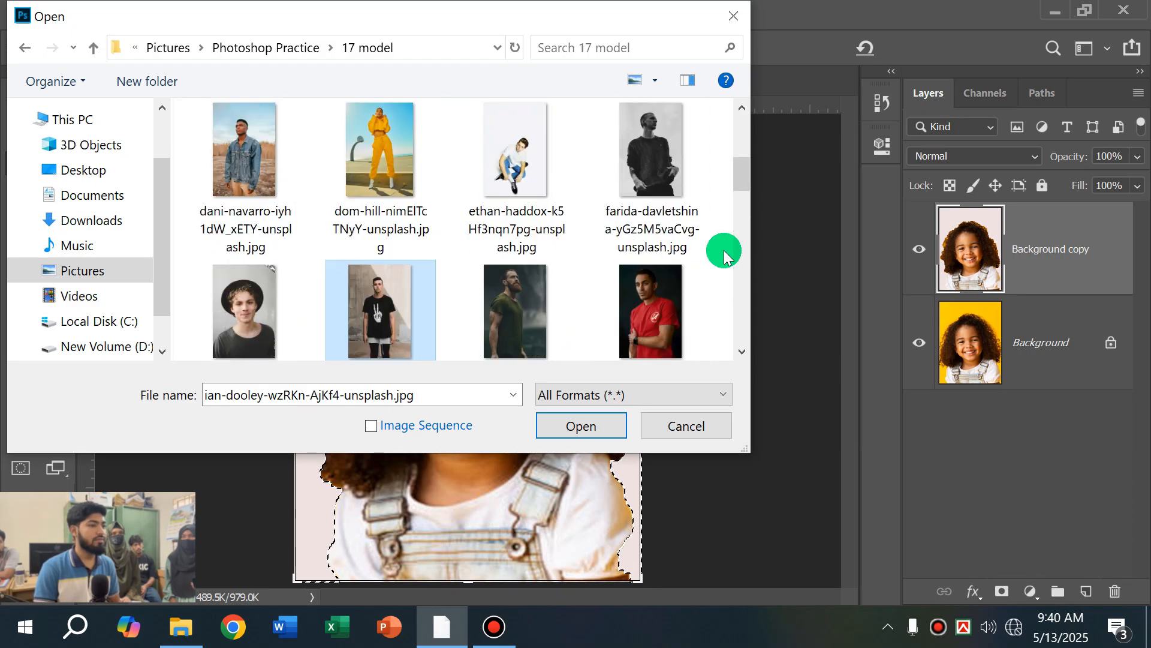
pyautogui.doubleClick(360, 308)
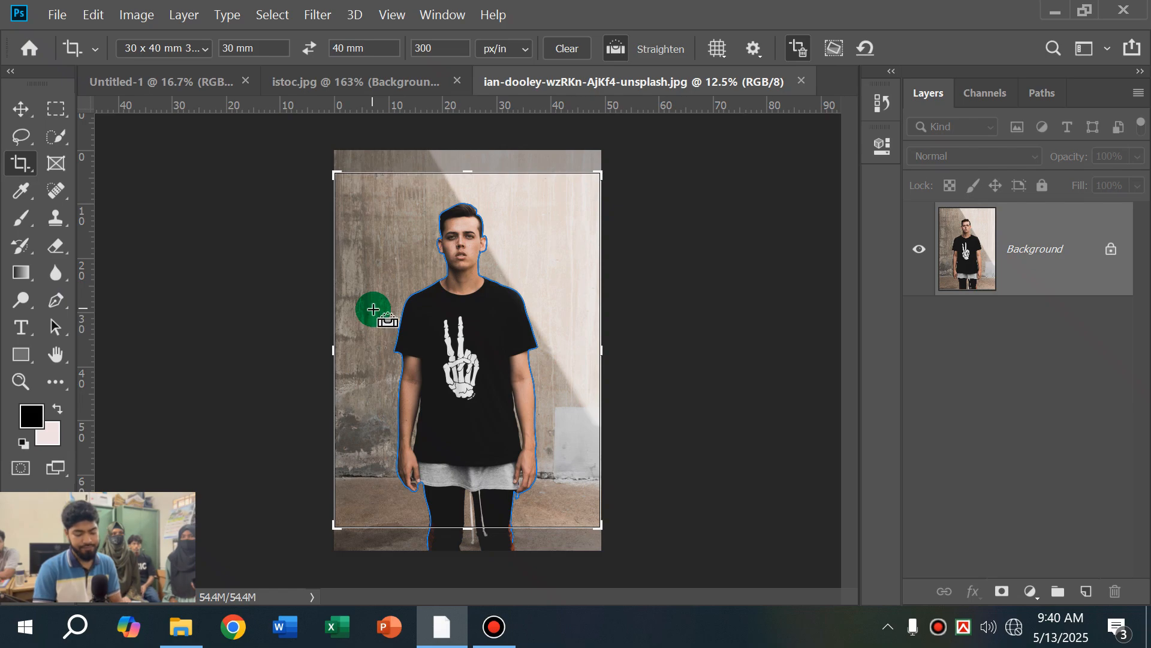
# Step: Delete the Work Path outlining the man from the opened photo
pyautogui.hotkey('ctrl', '0')
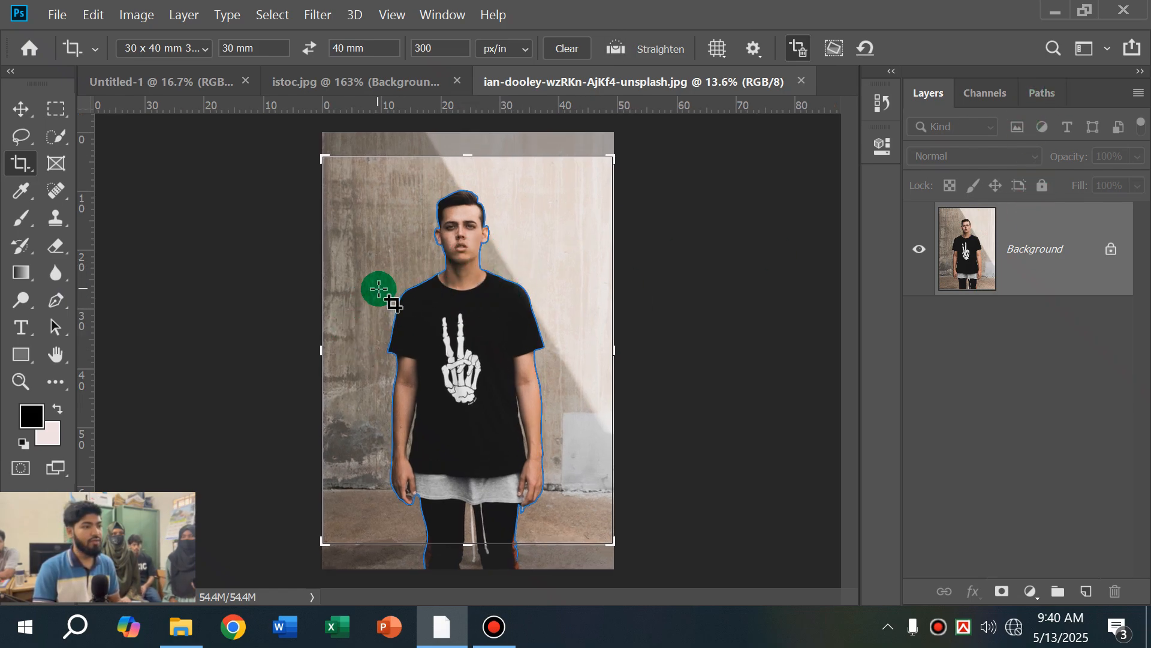
pyautogui.click(1040, 94)
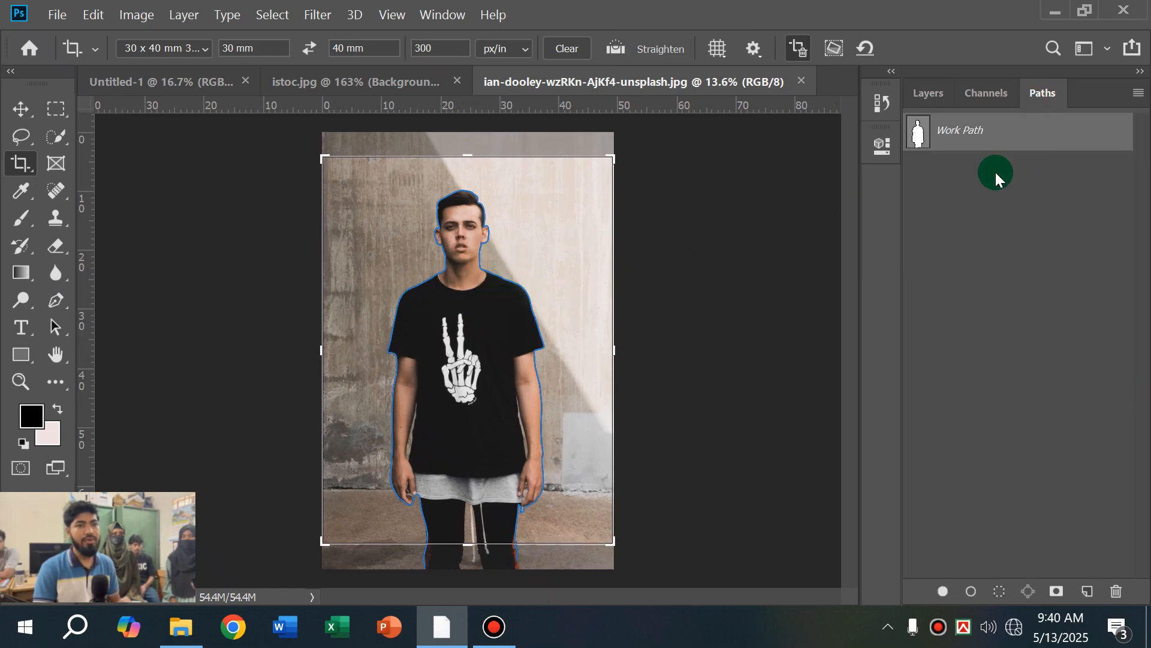
pyautogui.click(1115, 576)
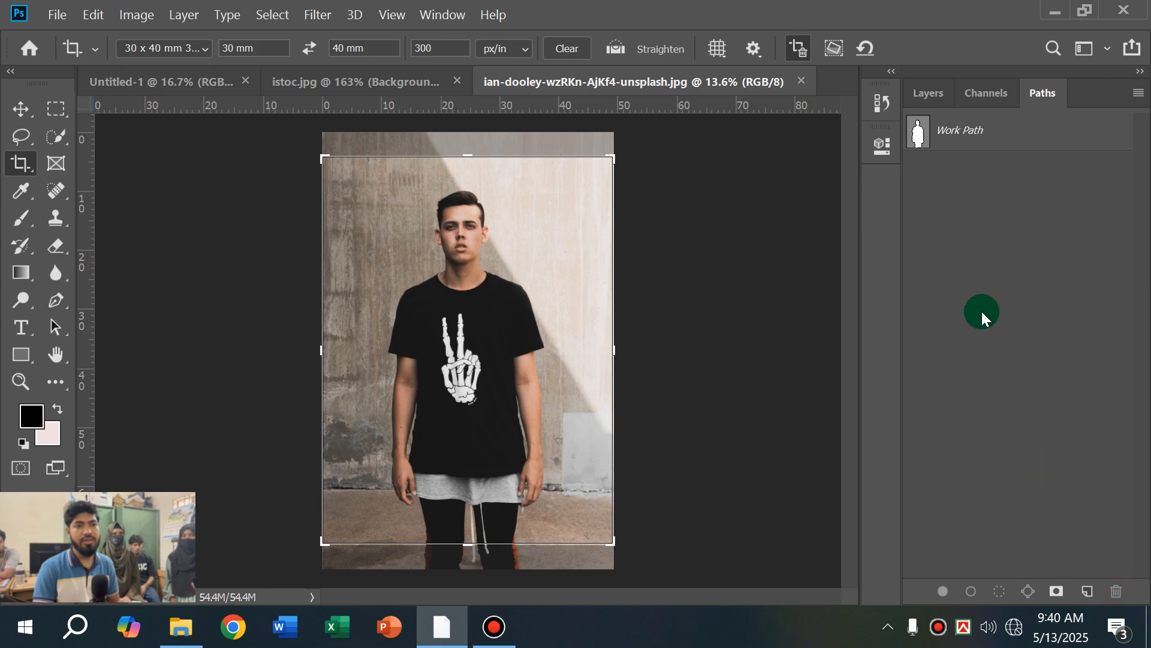
pyautogui.click(984, 142)
pyautogui.click(1117, 591)
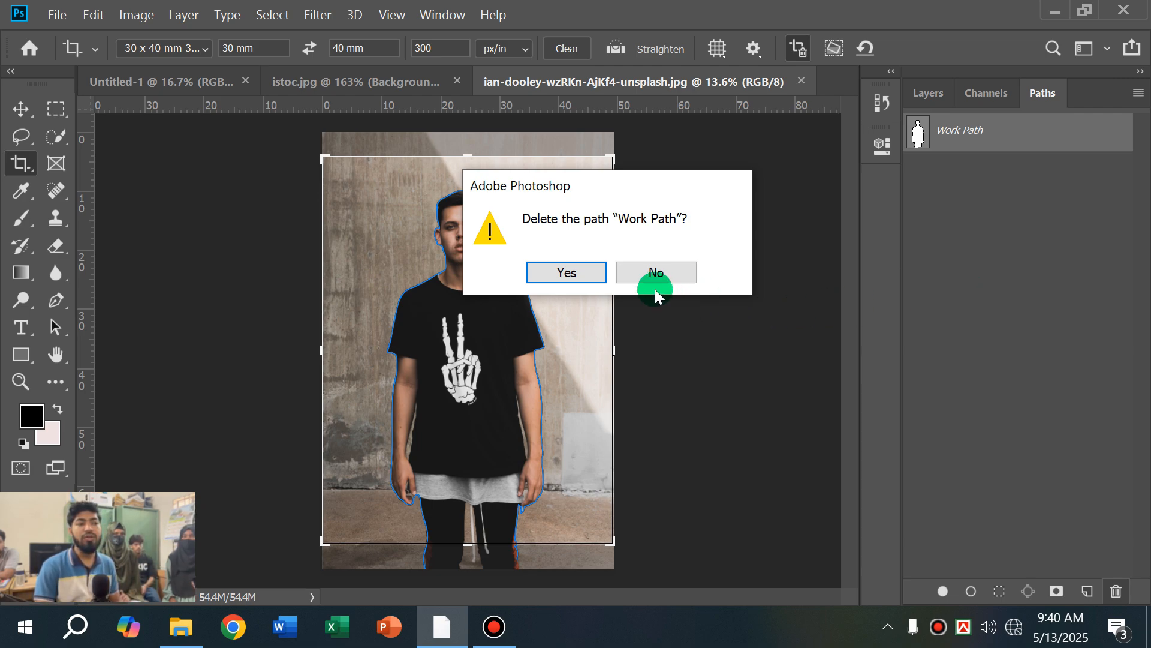
pyautogui.click(583, 273)
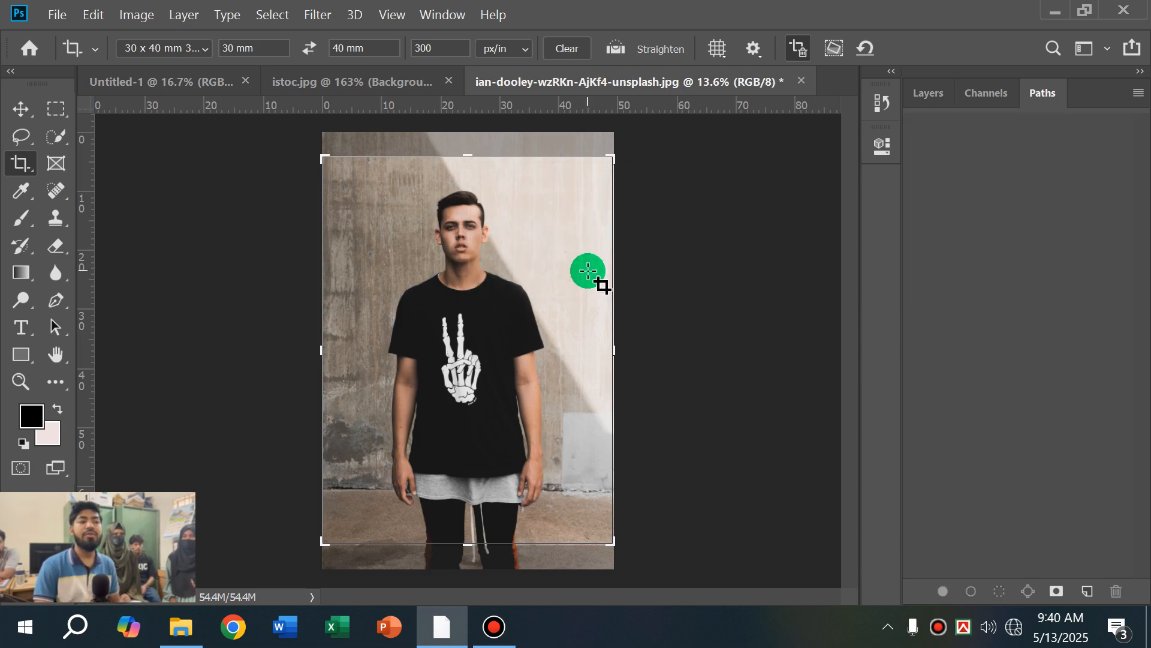
# Step: Return to the layer list and set the Crop tool's preset to W x H x Resolution
pyautogui.click(928, 94)
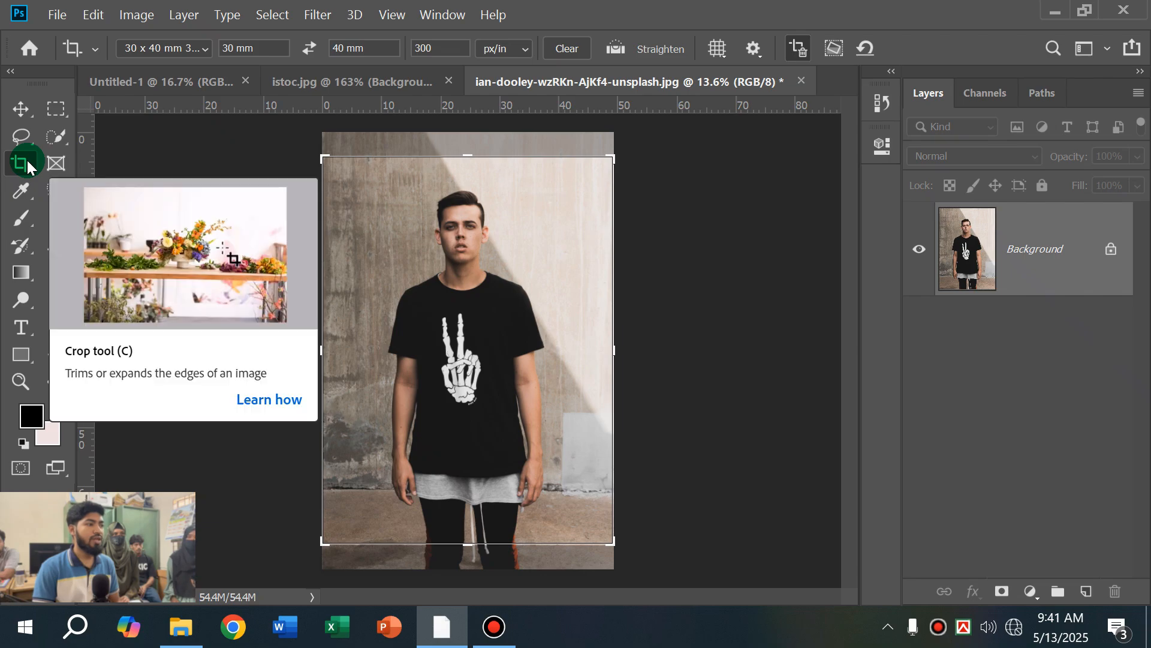
pyautogui.click(195, 49)
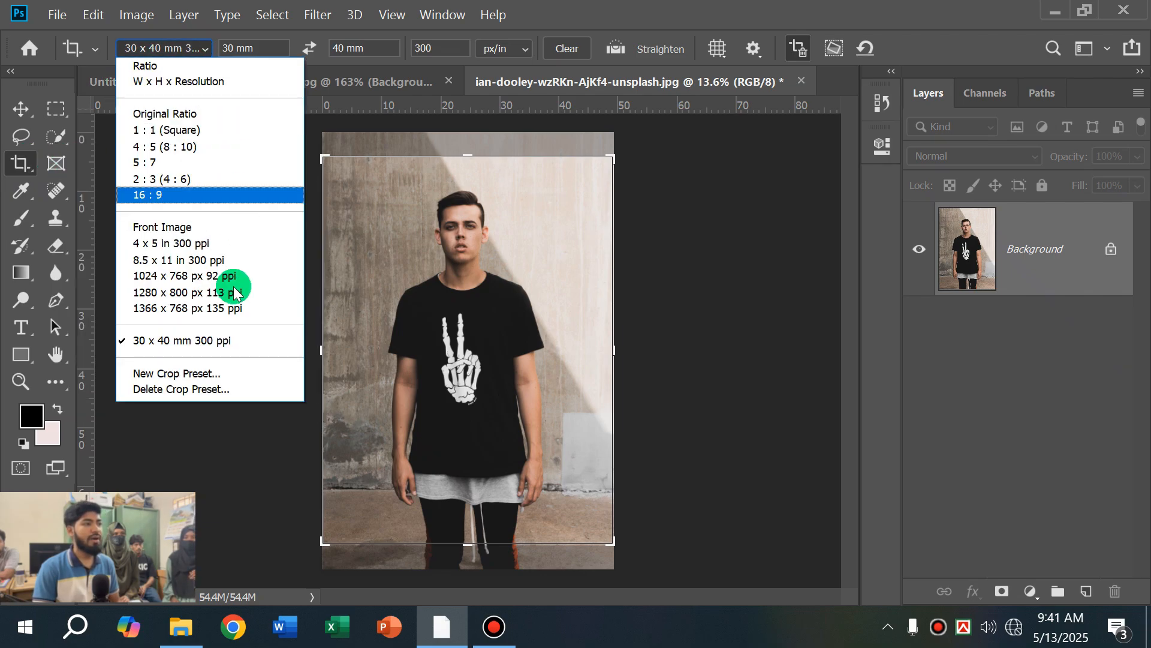
pyautogui.click(187, 82)
pyautogui.click(281, 52)
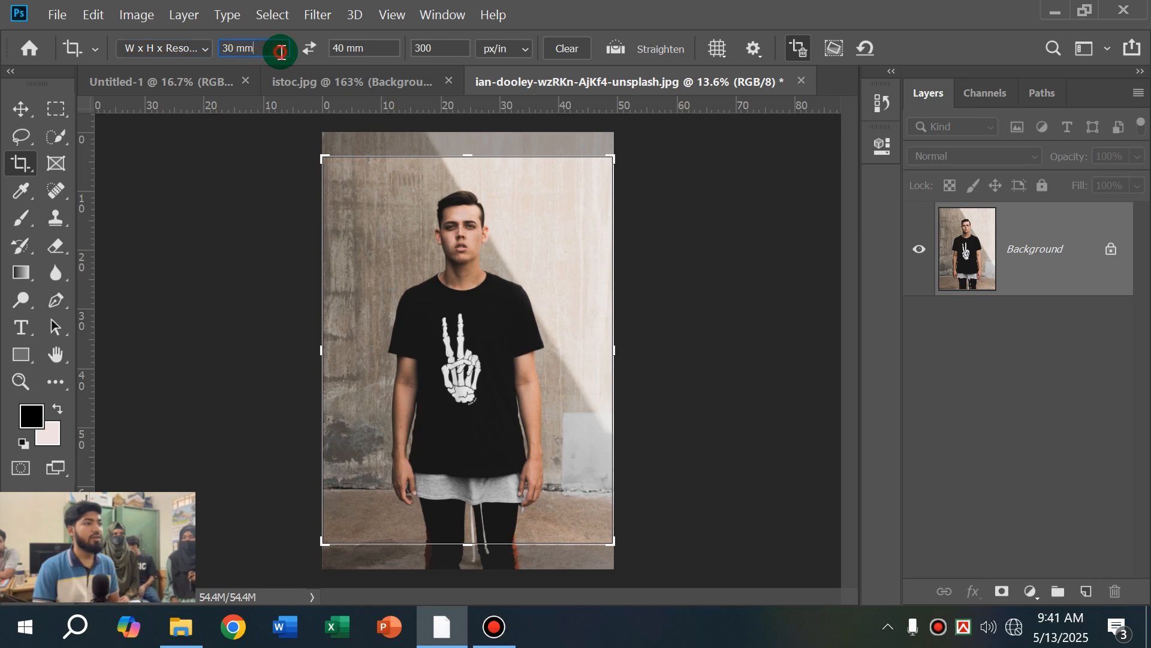
pyautogui.click(375, 48)
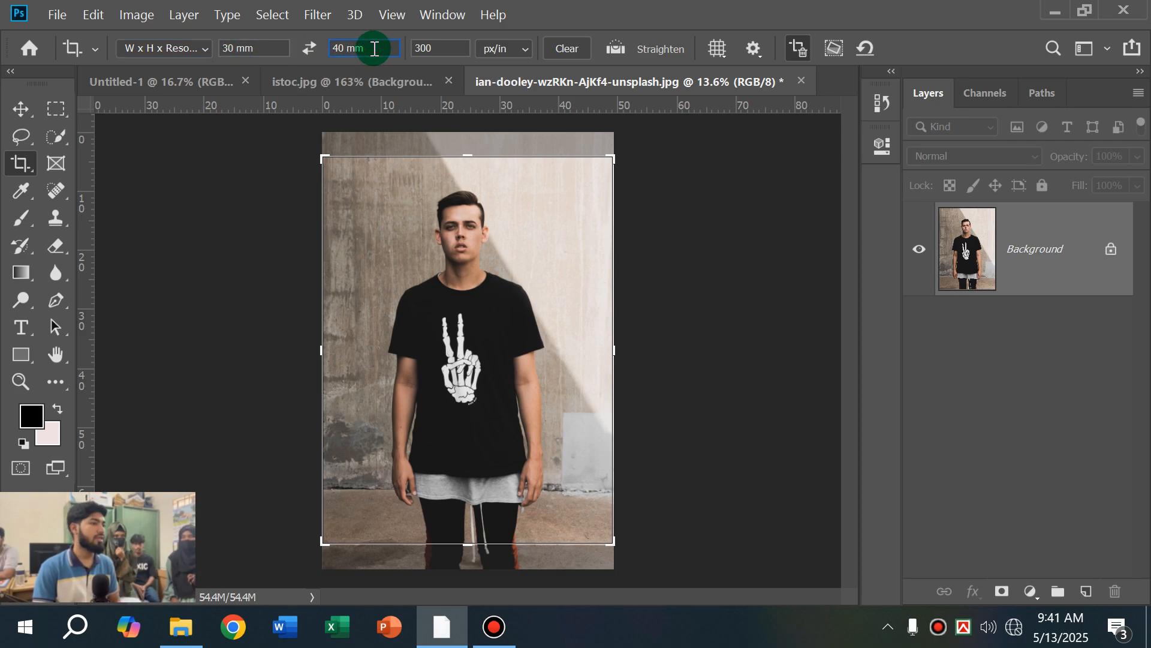
pyautogui.click(459, 47)
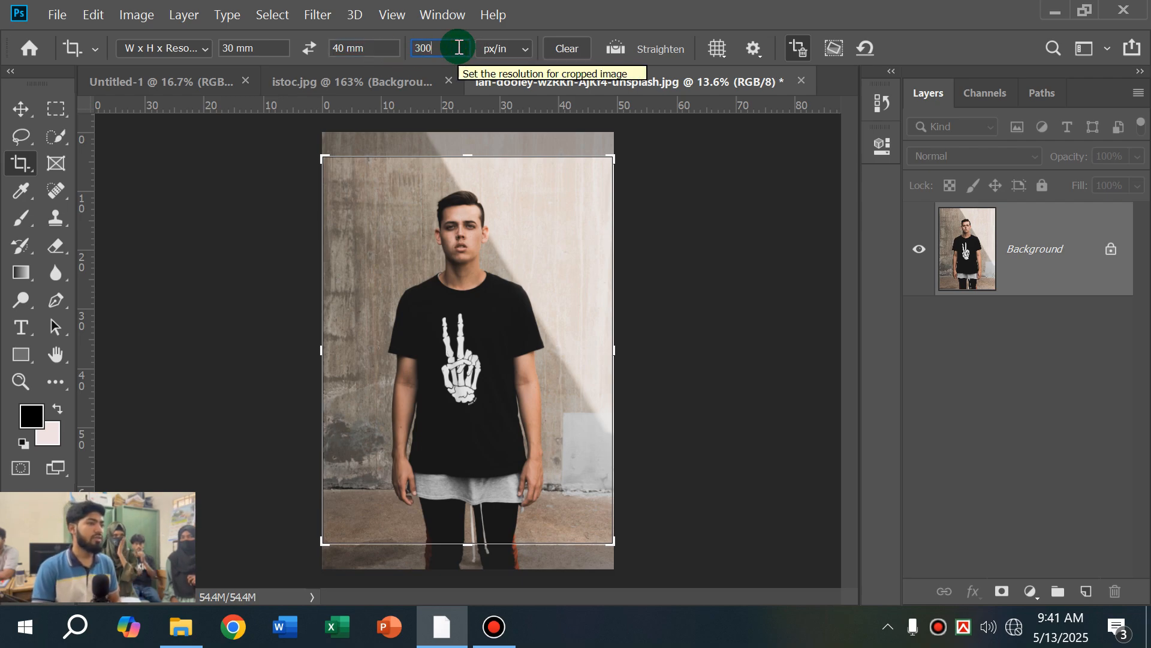
pyautogui.click(799, 48)
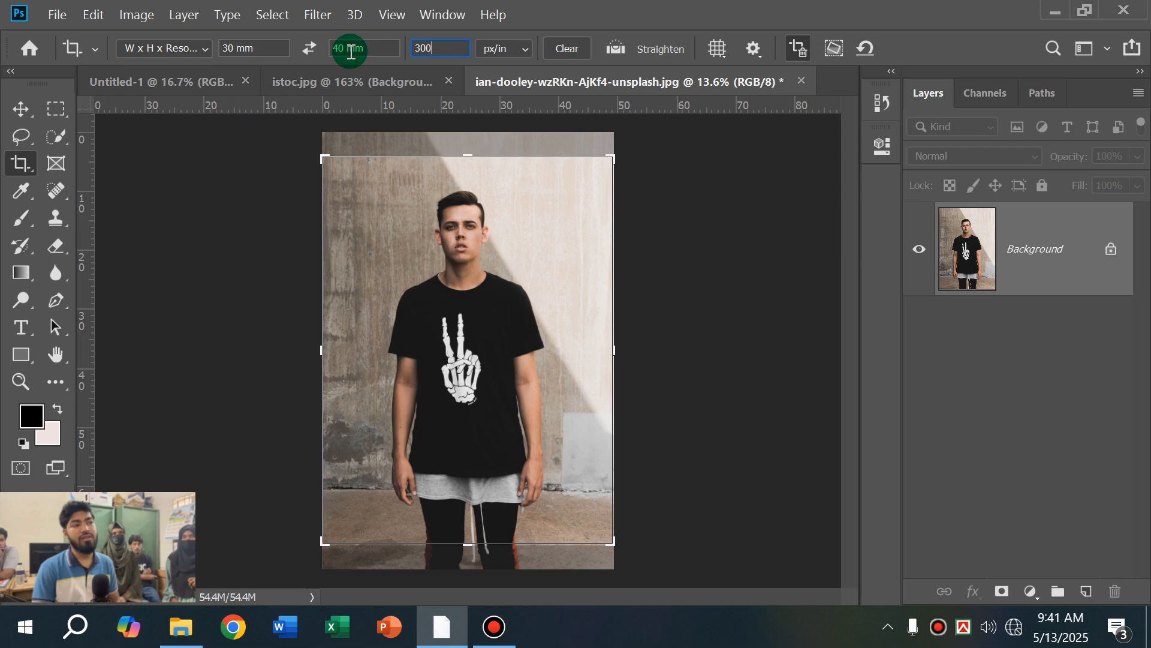
# Step: Set the crop size to 1.6 in wide and 2 in high
pyautogui.doubleClick(232, 48)
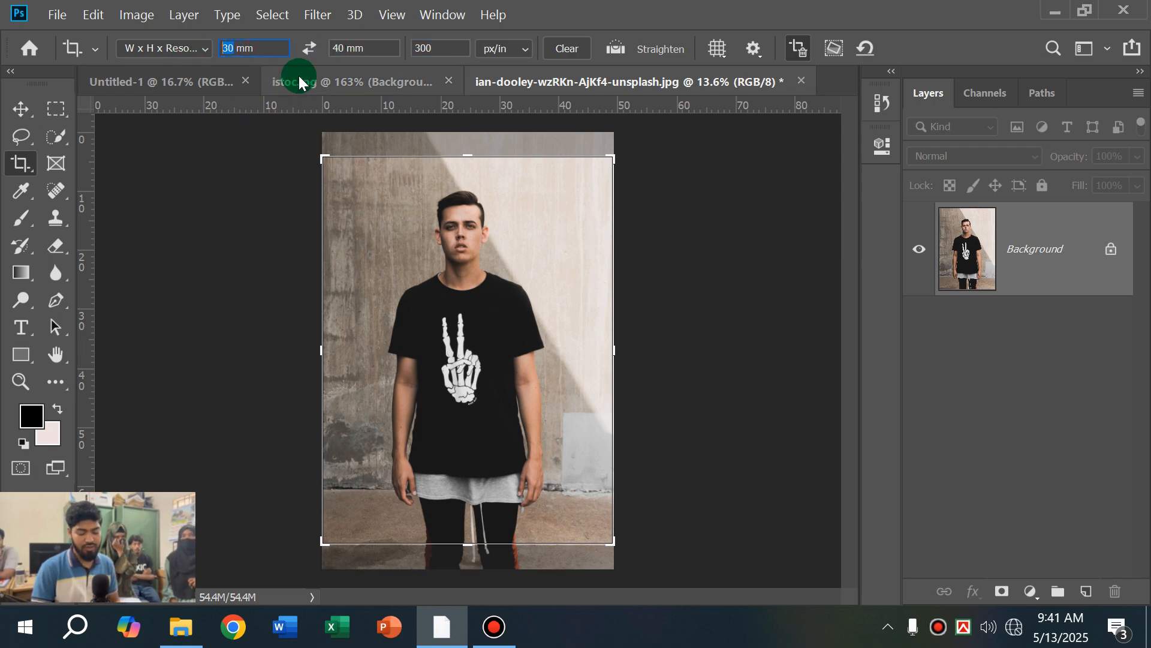
pyautogui.write('1.6')
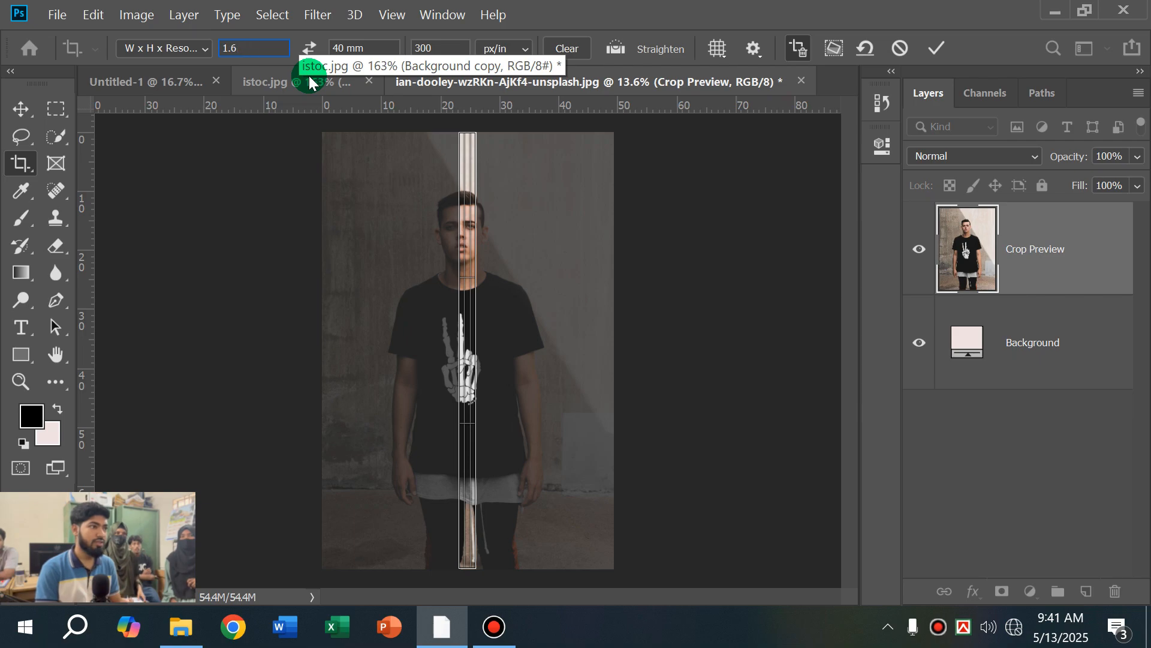
pyautogui.write('in')
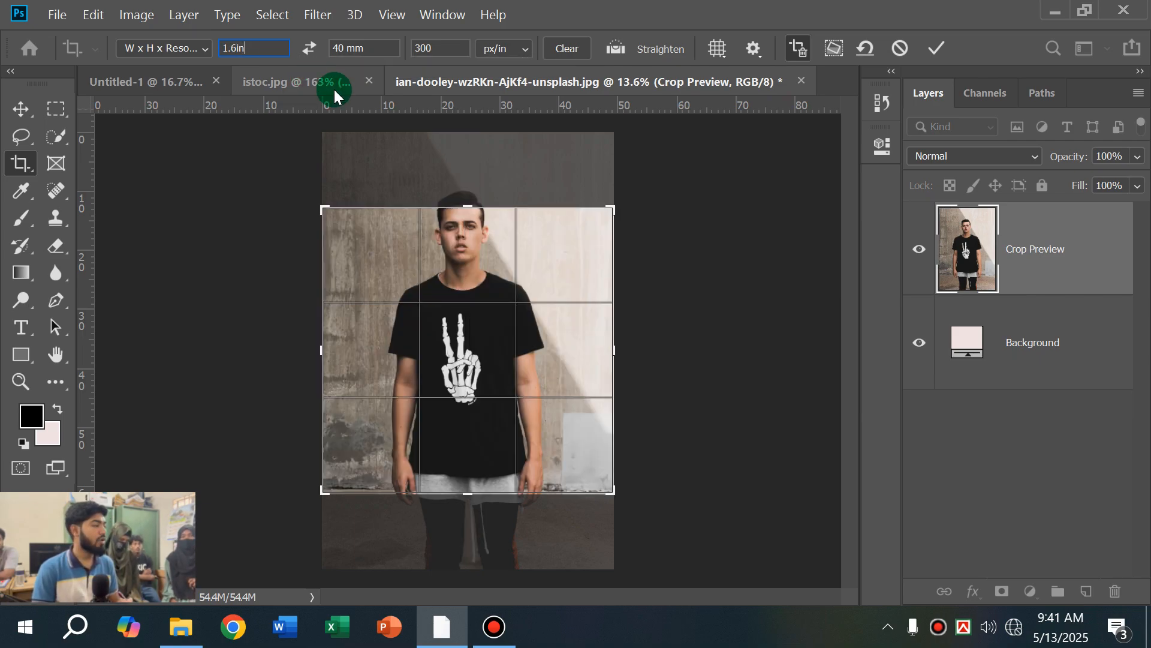
pyautogui.doubleClick(343, 50)
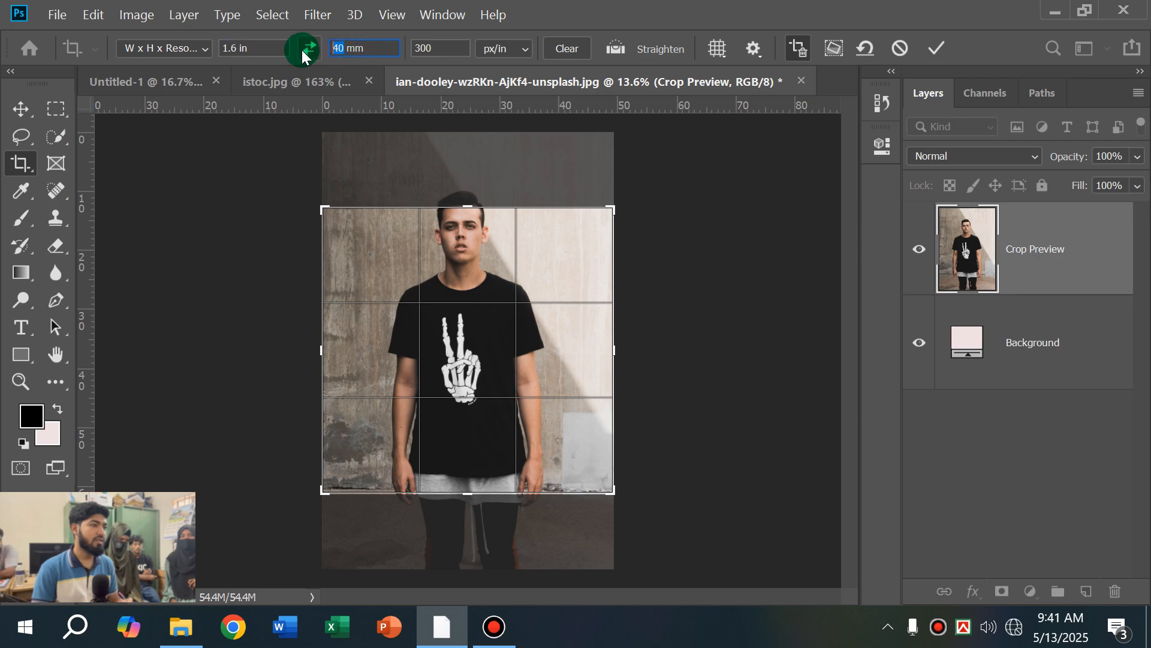
pyautogui.press('BackSpace')
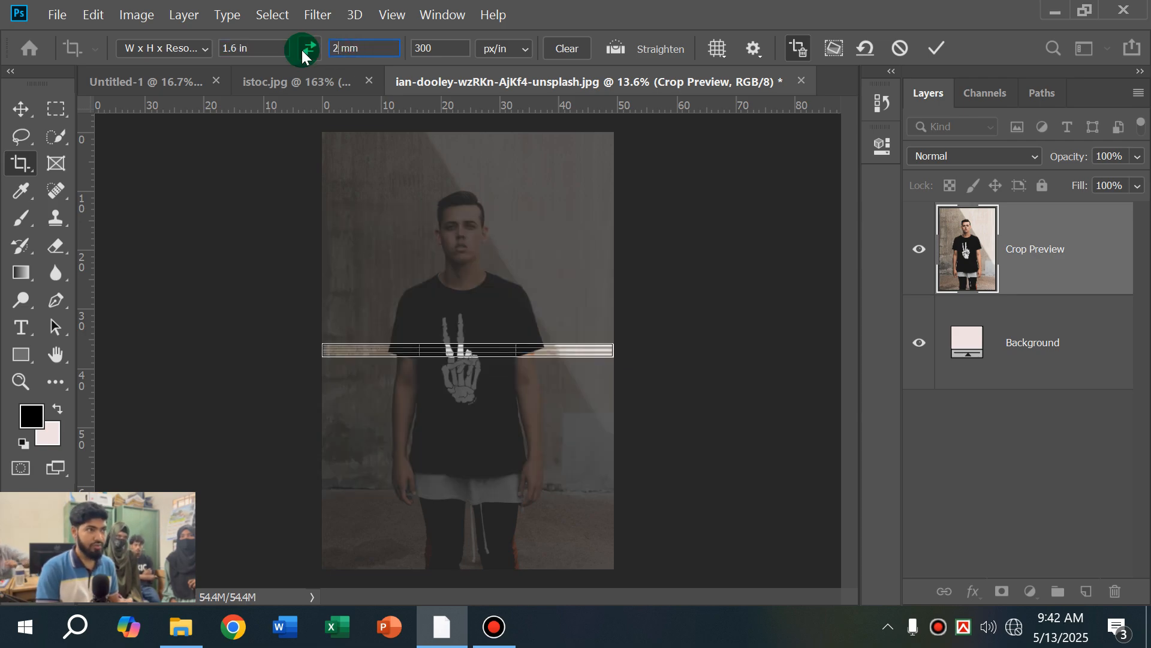
pyautogui.write('2in')
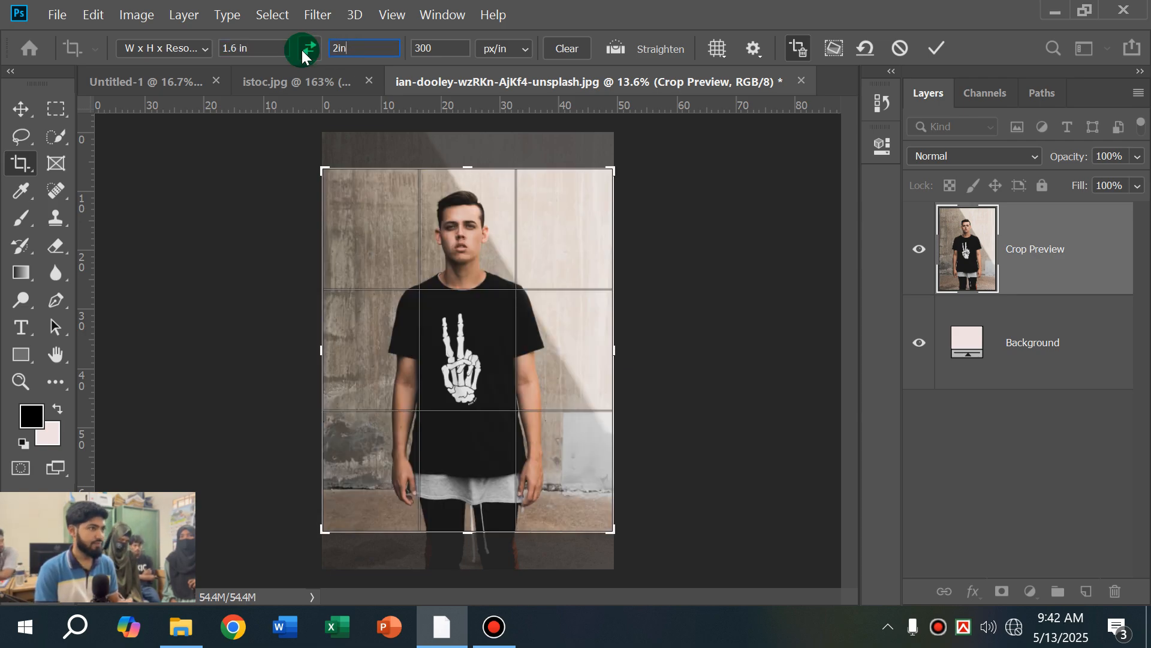
pyautogui.click(270, 48)
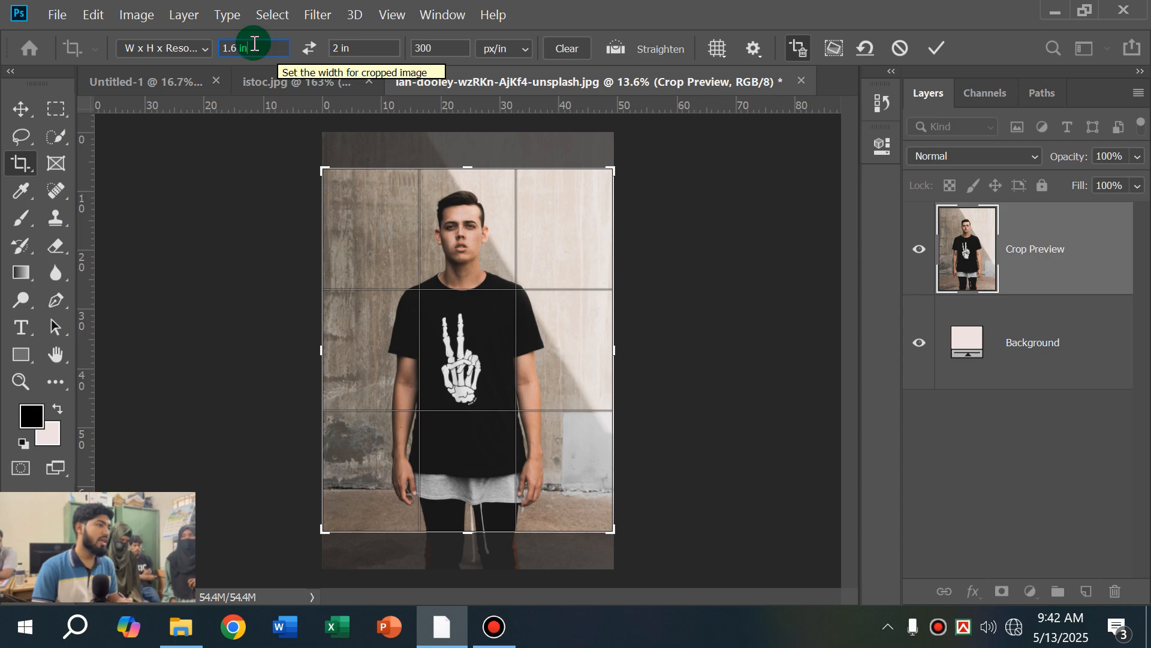
pyautogui.doubleClick(290, 46)
pyautogui.click(364, 45)
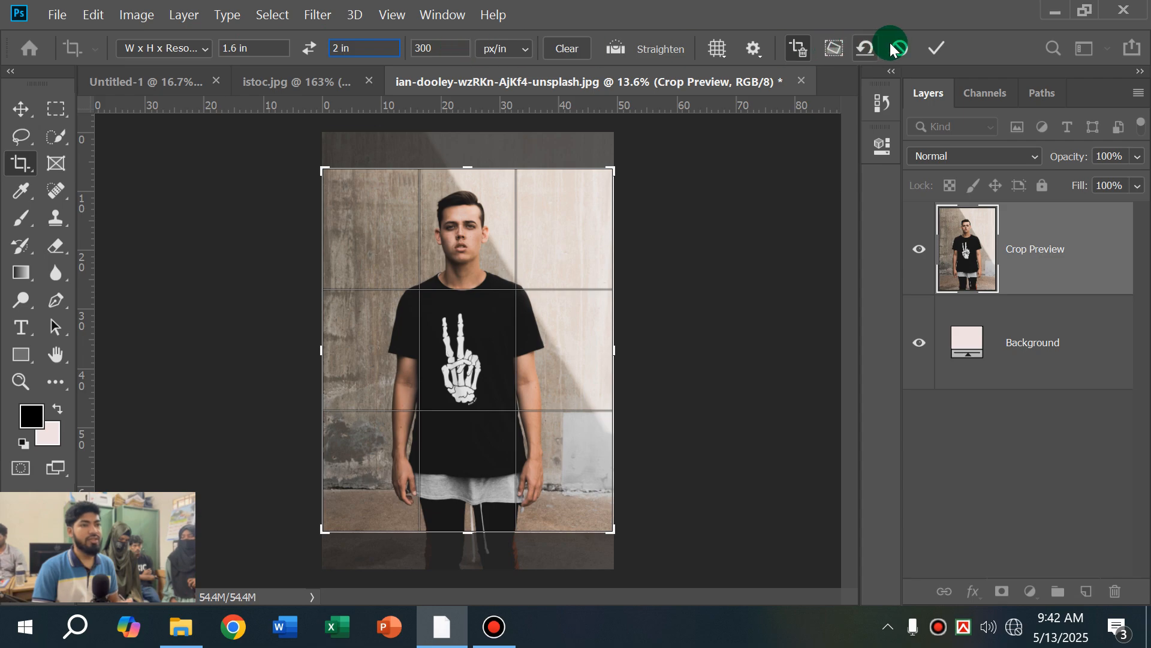
pyautogui.click(451, 284)
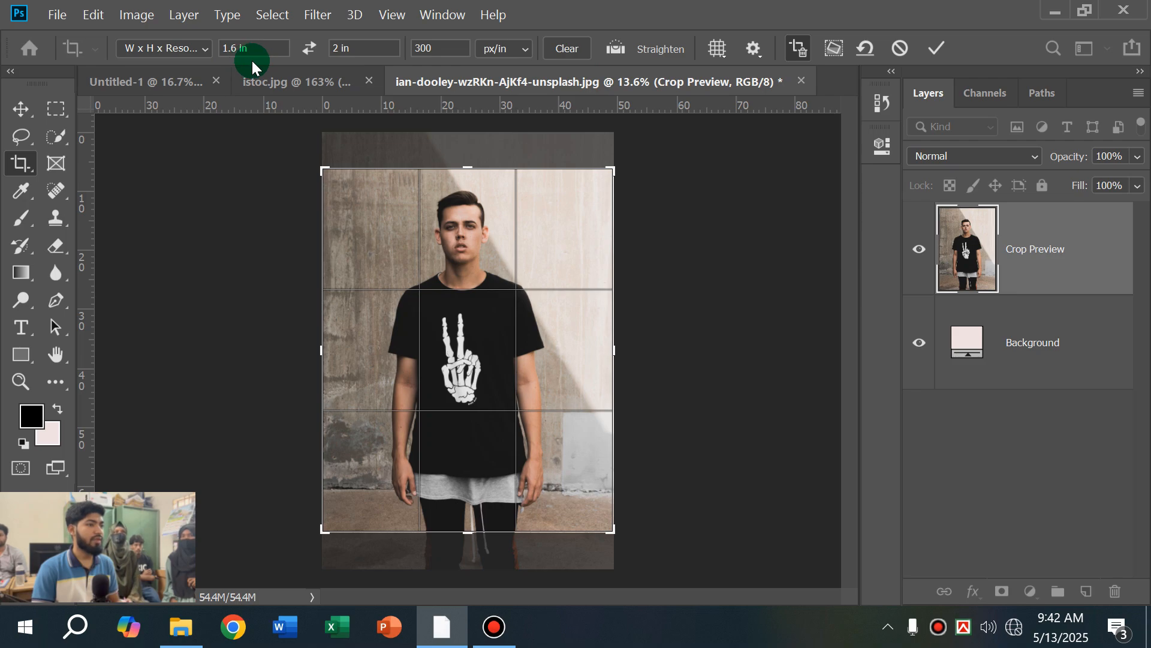
# Step: Shrink the crop frame and position it around the man's head and shoulders
pyautogui.moveTo(611, 530); pyautogui.dragTo(512, 414)
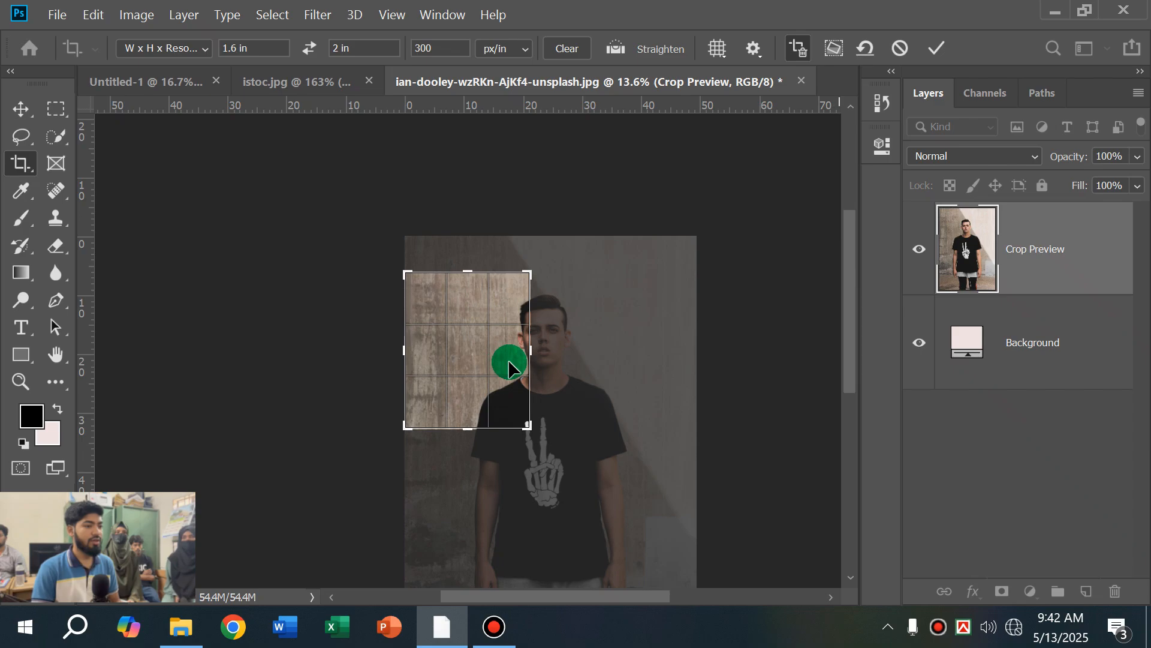
pyautogui.moveTo(508, 366); pyautogui.dragTo(462, 365)
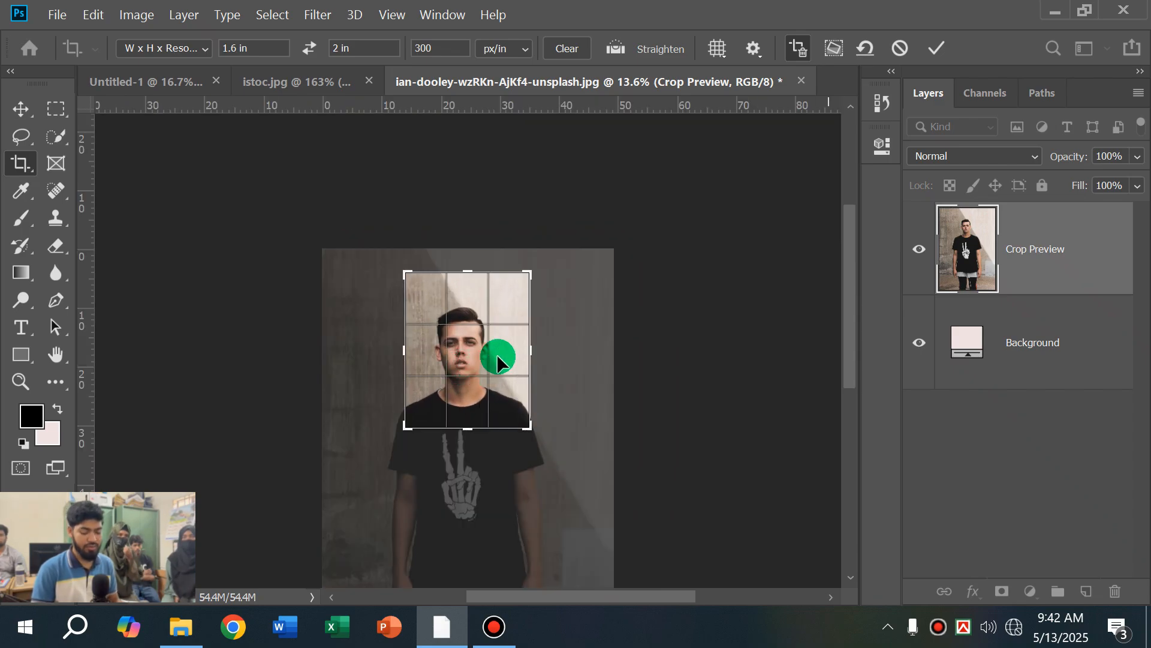
pyautogui.hotkey('ctrl', '+')
pyautogui.hotkey('ctrl', '+')
pyautogui.hotkey('ctrl', '+')
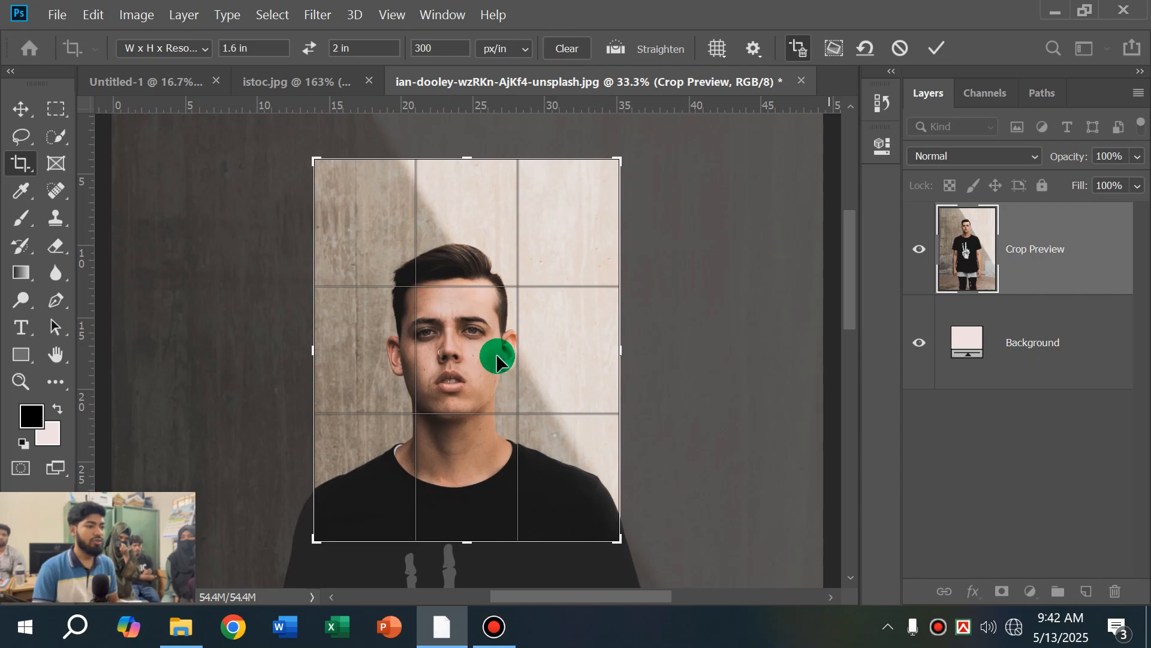
pyautogui.moveTo(496, 354)
pyautogui.mouseDown()
pyautogui.moveTo(505, 353)
pyautogui.moveTo(495, 372)
pyautogui.moveTo(491, 363)
pyautogui.mouseUp()
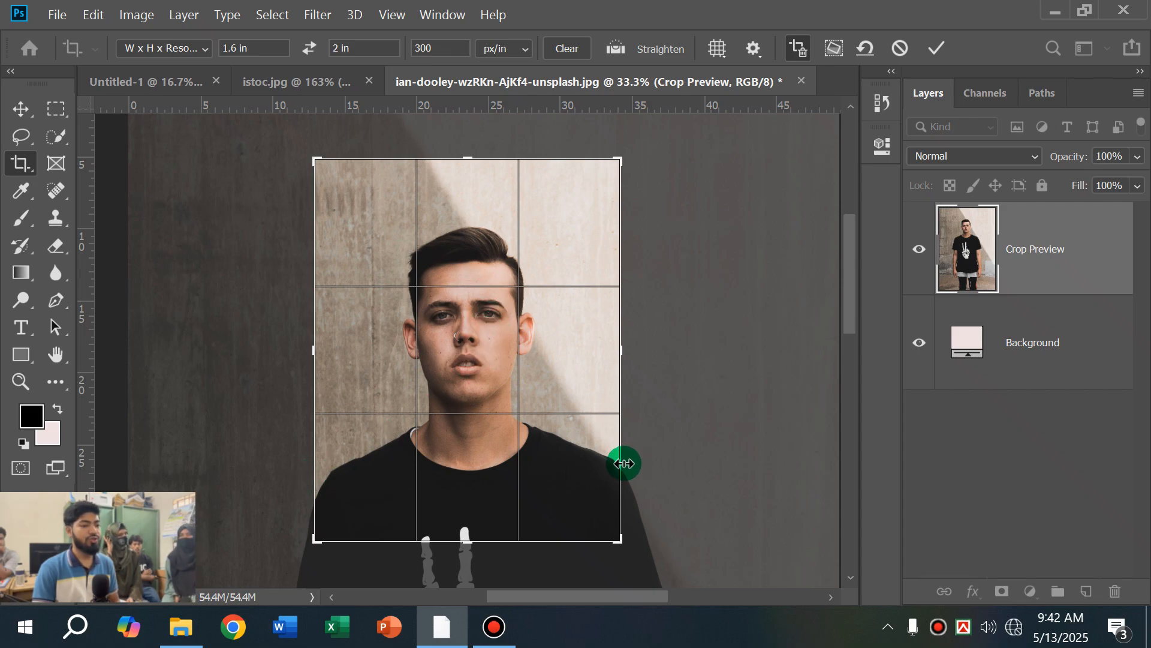
# Step: Tighten the crop frame slightly, recenter the man's face and upper shoulders in it, and apply the crop
pyautogui.moveTo(619, 539); pyautogui.dragTo(605, 526)
pyautogui.moveTo(577, 471); pyautogui.dragTo(561, 467)
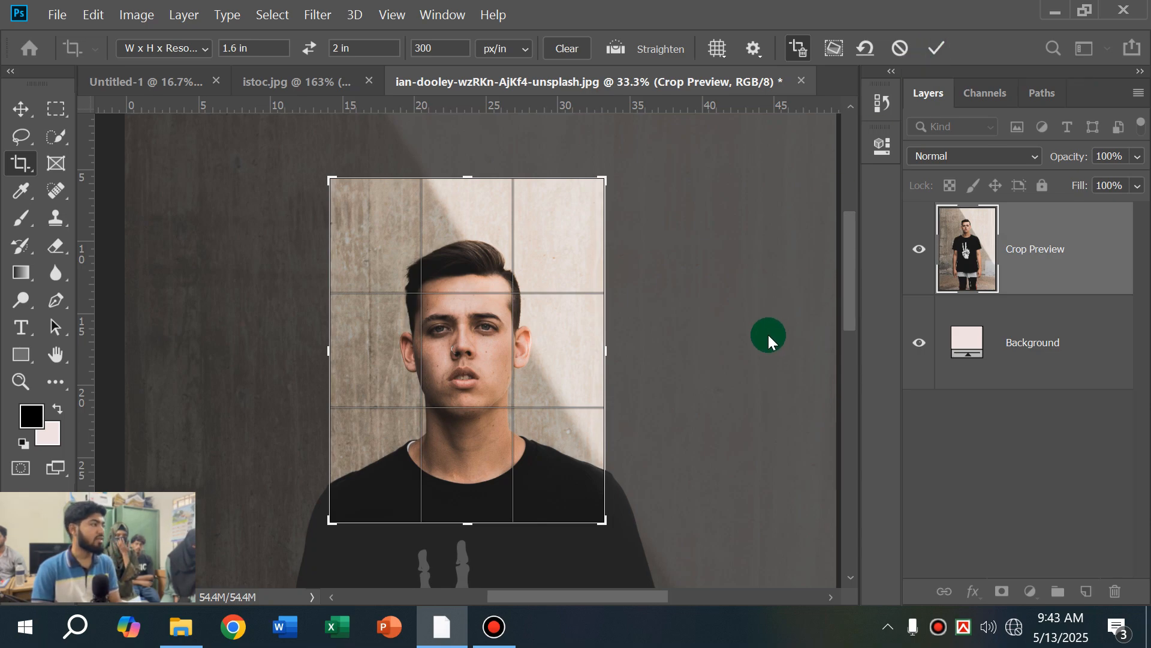
pyautogui.press('Return')
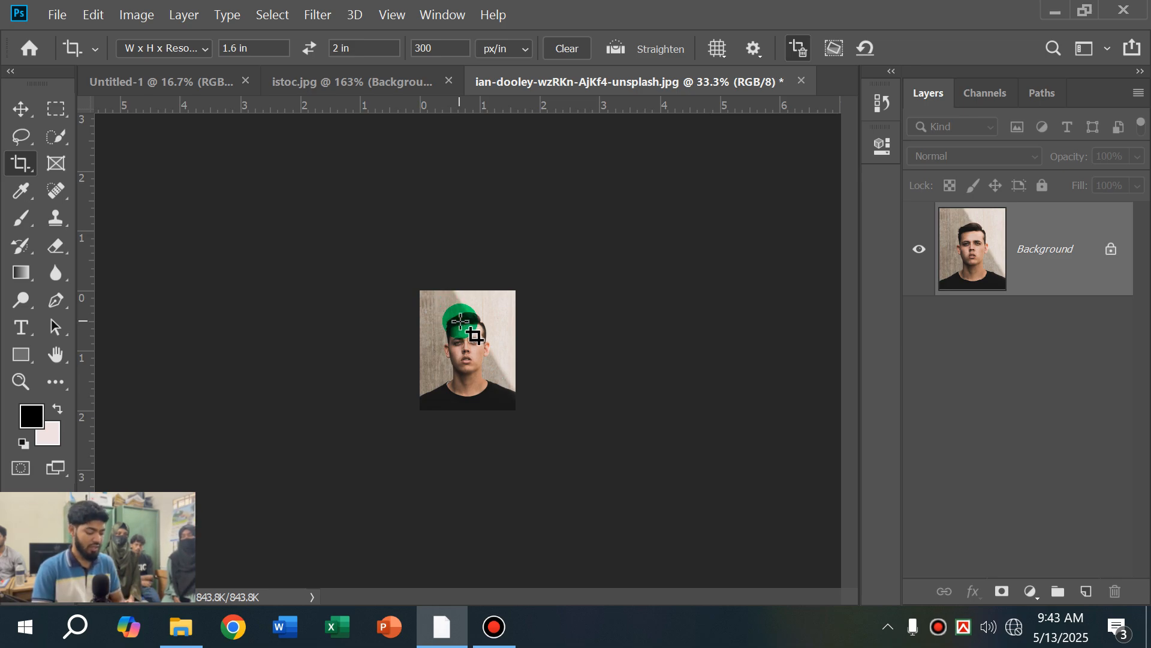
pyautogui.scroll(5, 461, 322)
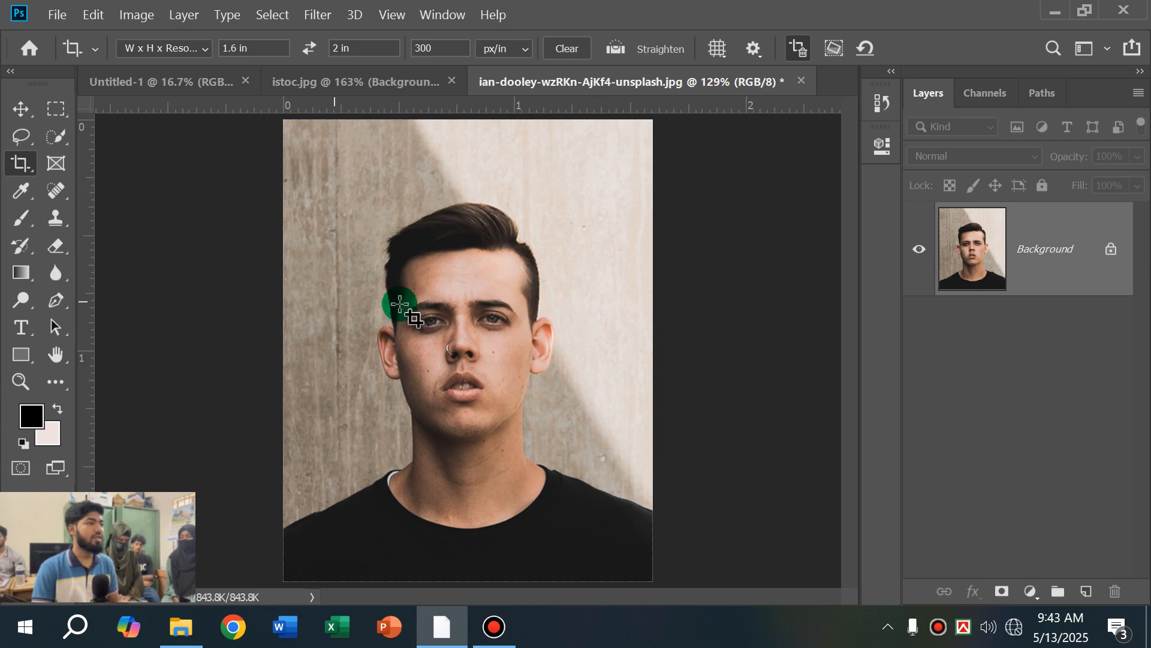
# Step: Export the cropped portrait with Export As in JPG format, continuing to the choice of save location
pyautogui.click(57, 16)
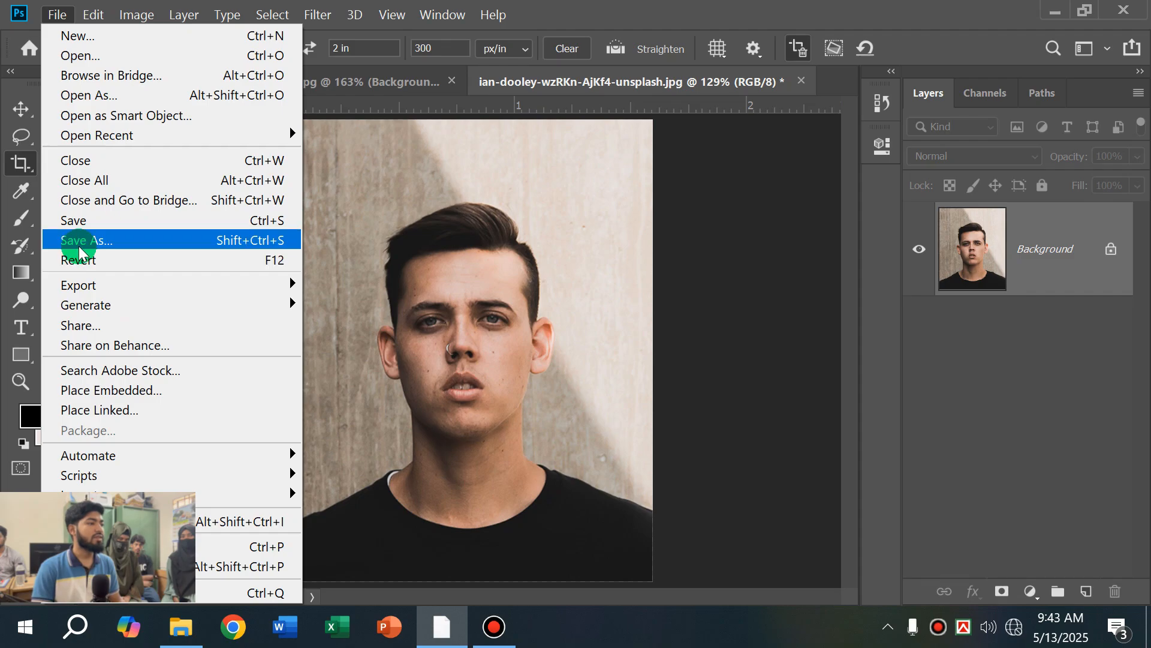
pyautogui.moveTo(96, 285)
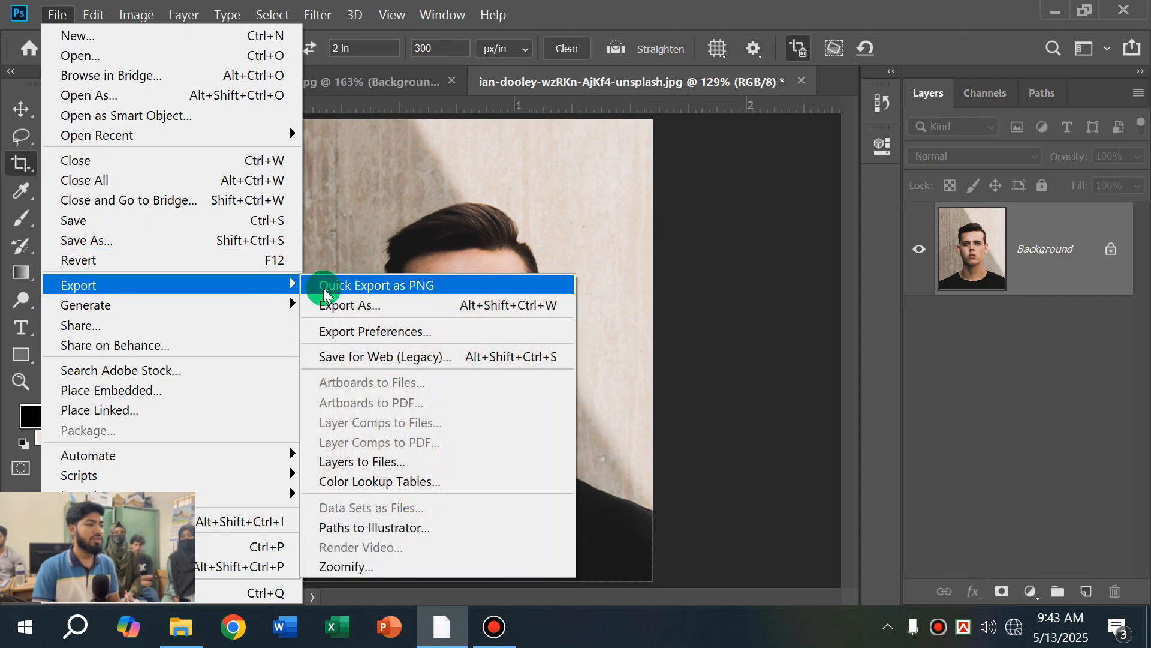
pyautogui.click(350, 307)
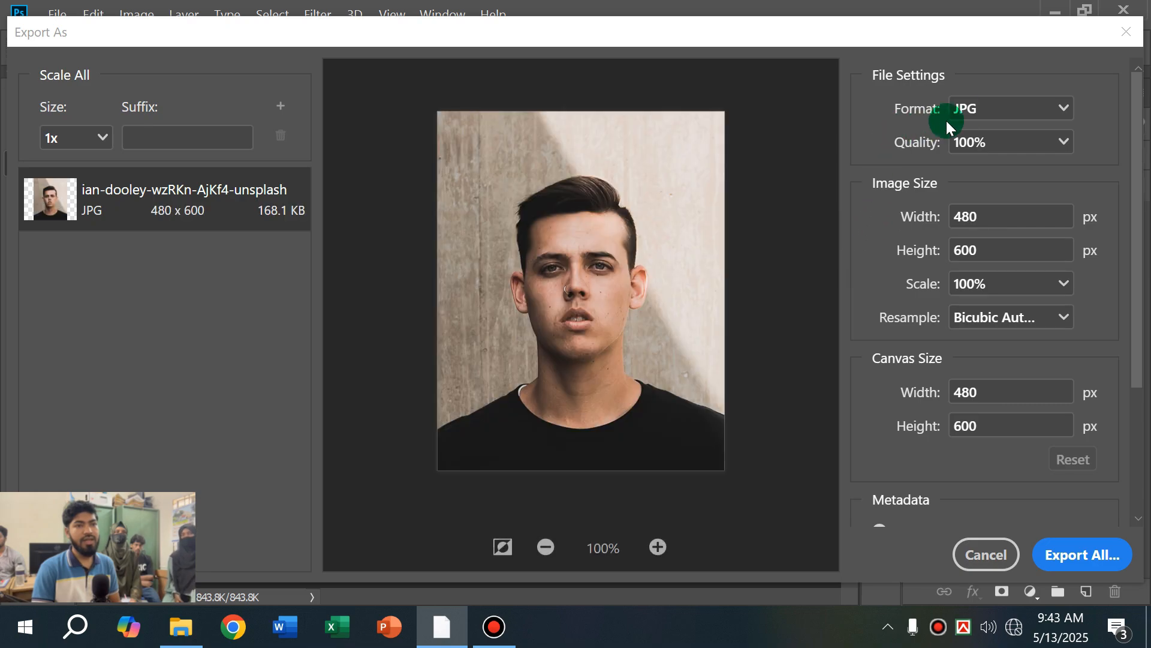
pyautogui.click(1062, 111)
pyautogui.click(989, 164)
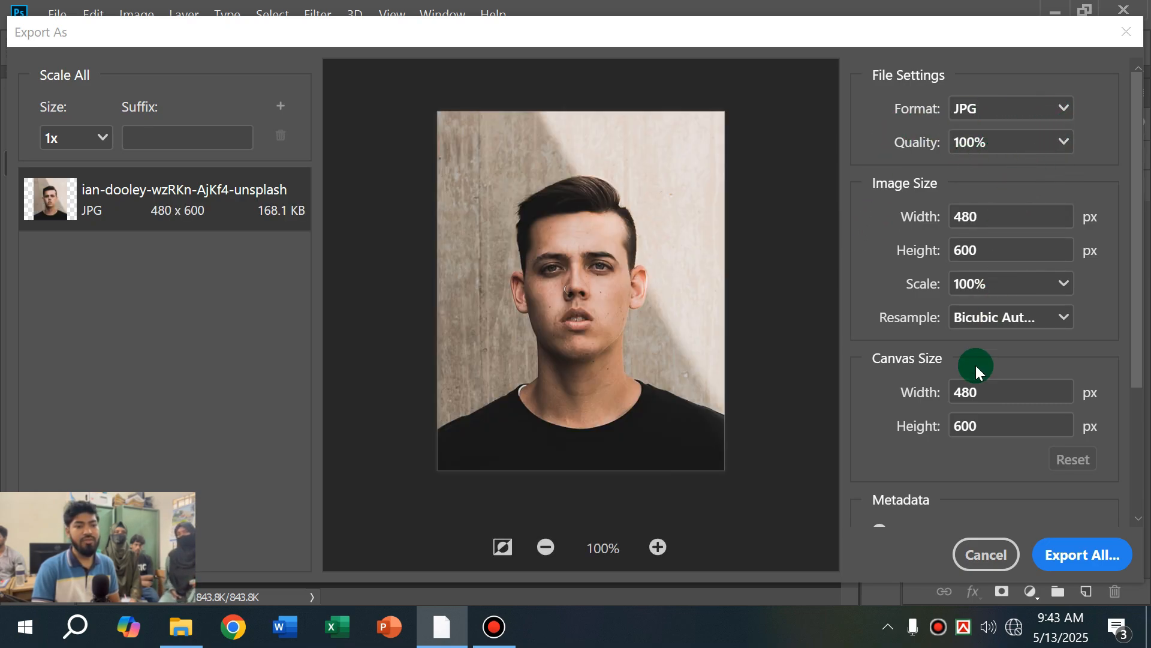
pyautogui.scroll(-3, 899, 491)
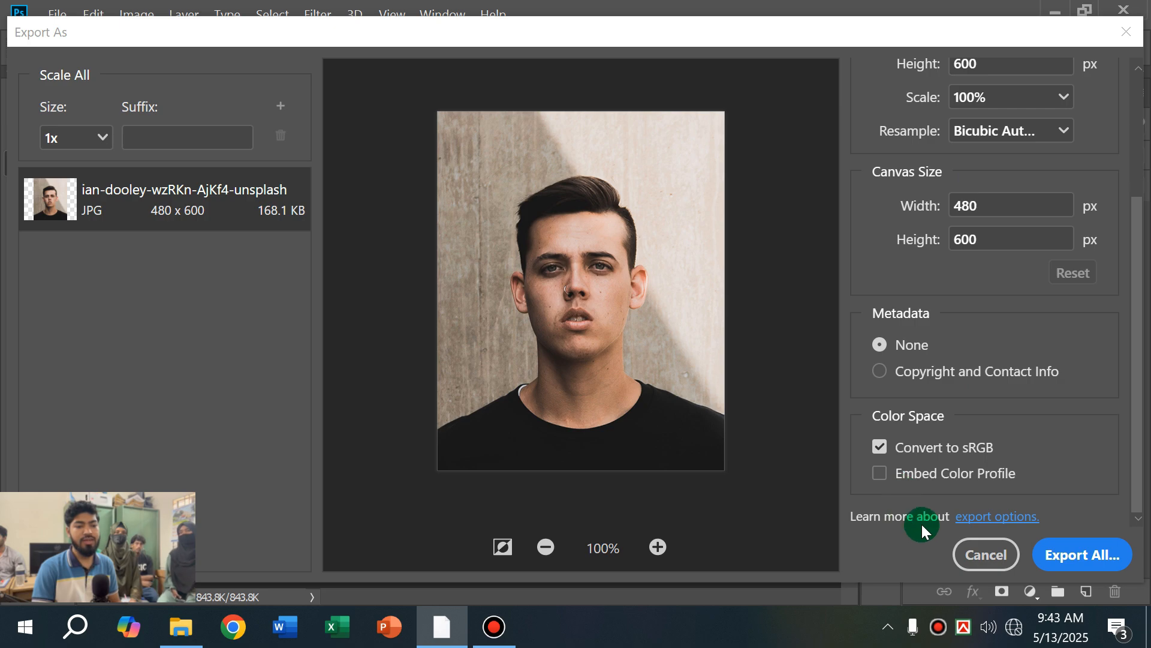
pyautogui.click(1106, 570)
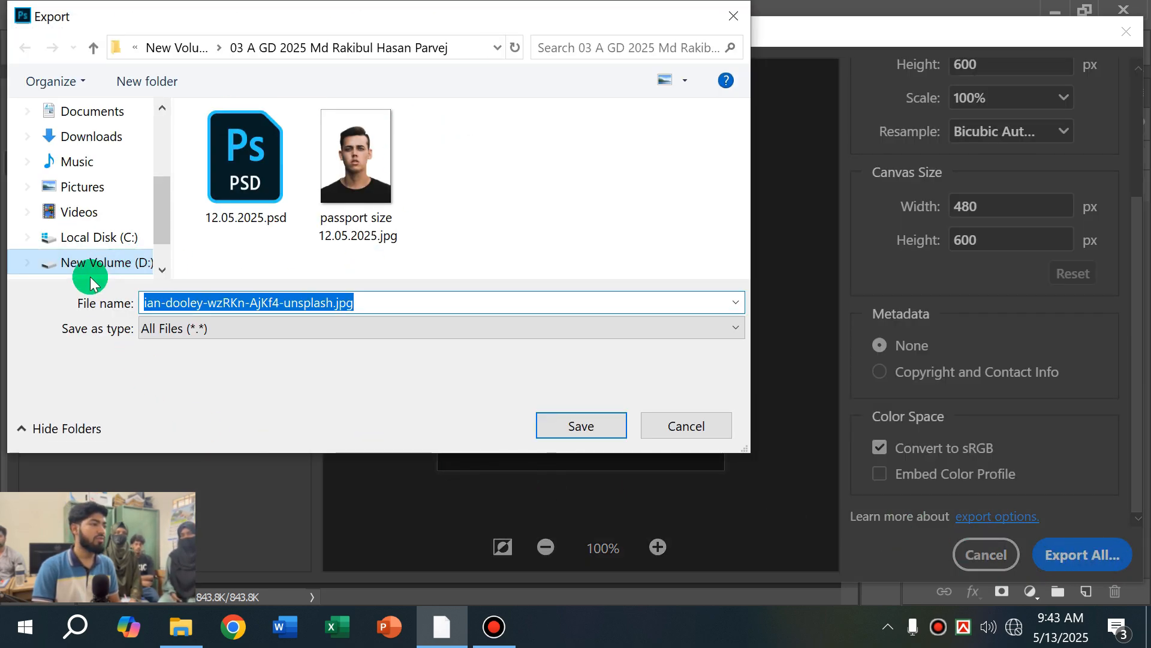
# Step: Choose the personal 03 A GD 2025 folder on New Volume (D:) as the export destination
pyautogui.click(63, 264)
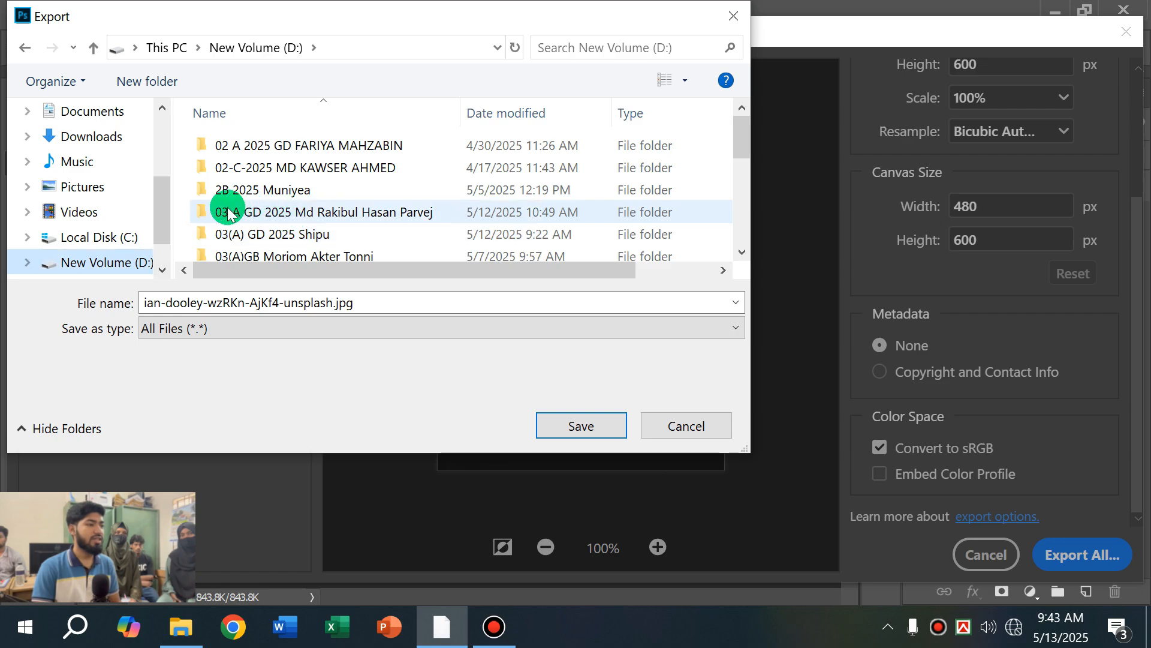
pyautogui.doubleClick(412, 218)
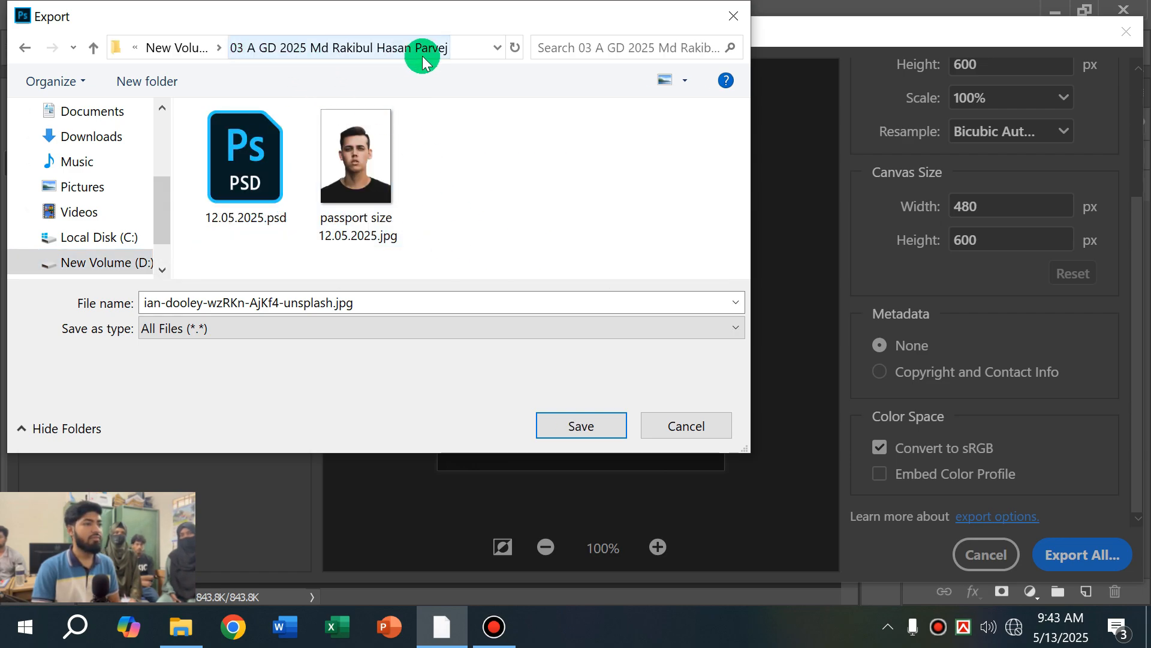
pyautogui.click(388, 301)
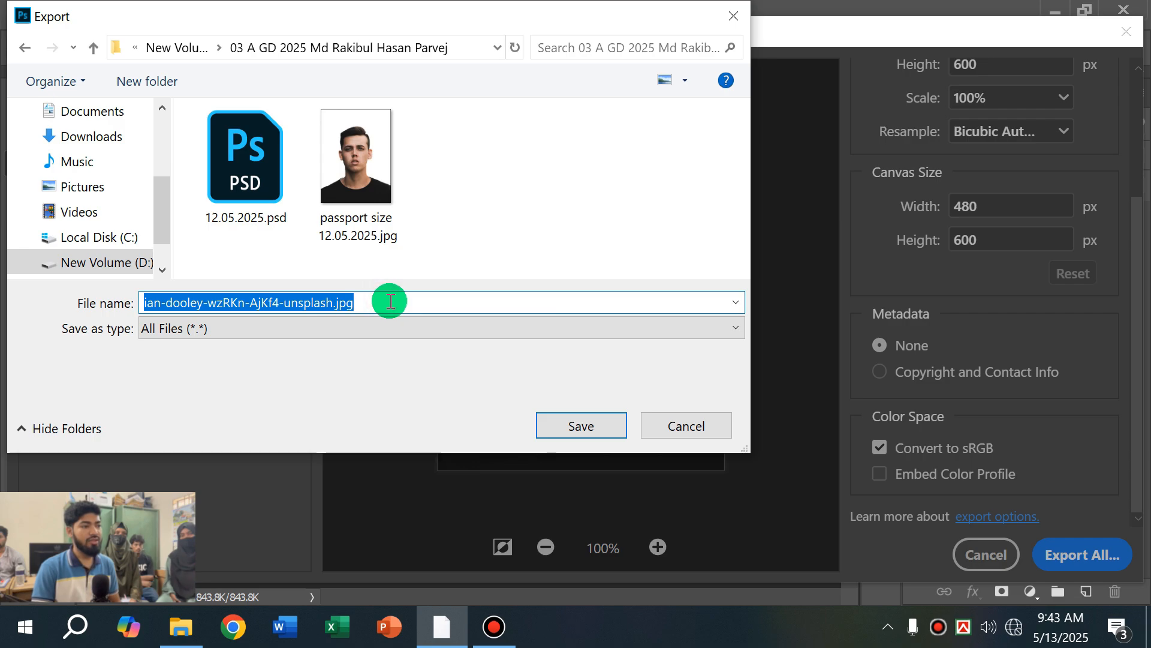
# Step: Base the export's file name on the existing passport size image, change it to "passport size 13.05.2025.jpg", and save
pyautogui.click(333, 207)
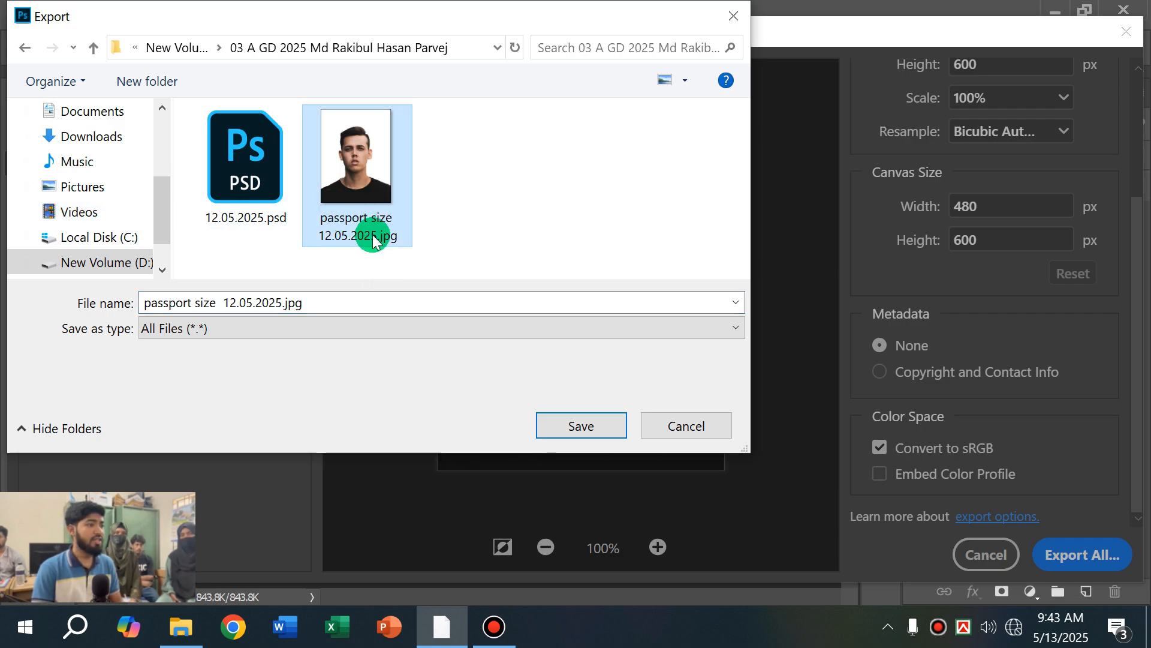
pyautogui.click(193, 301)
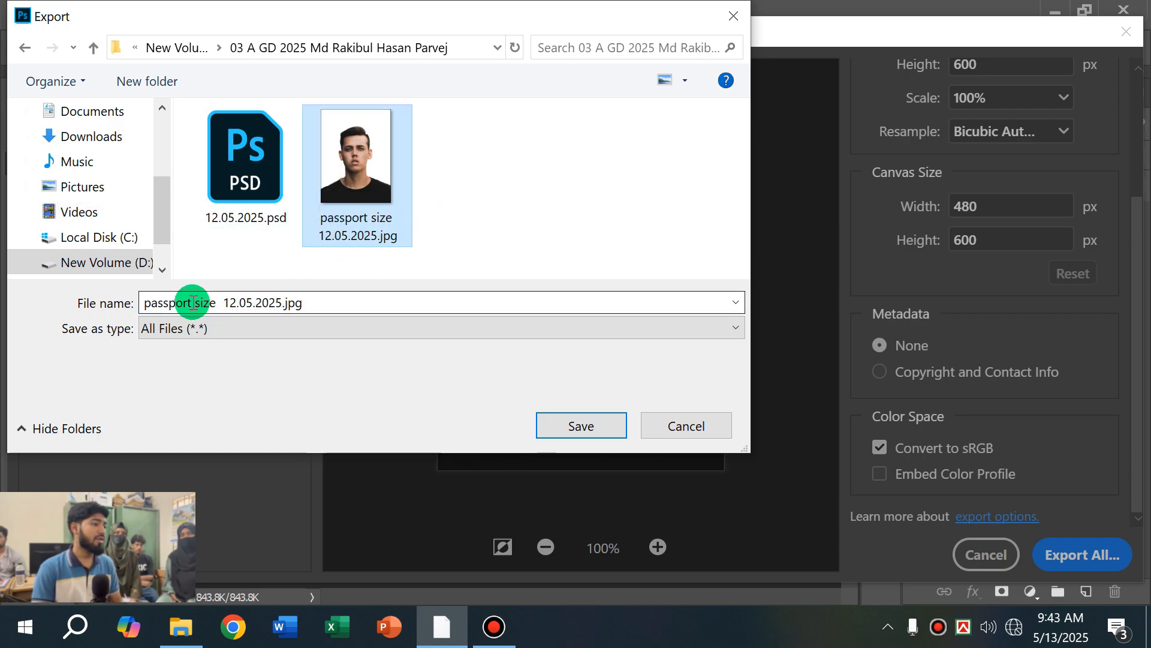
pyautogui.click(235, 303)
pyautogui.click(235, 303)
pyautogui.press('BackSpace')
pyautogui.write('3')
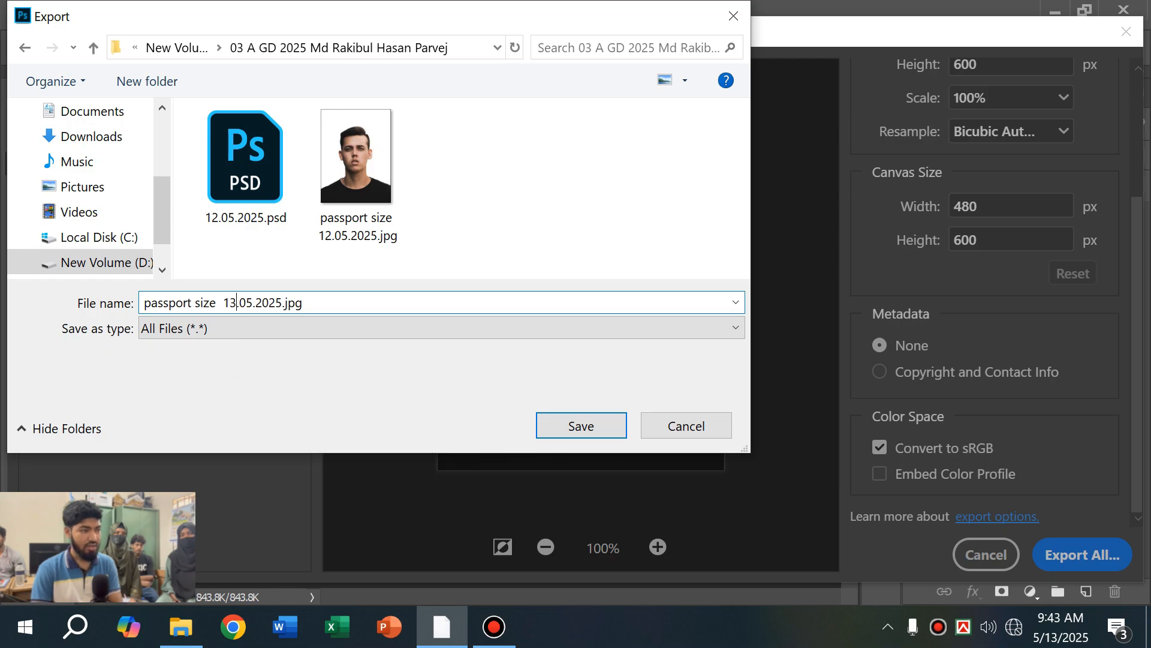
pyautogui.click(601, 427)
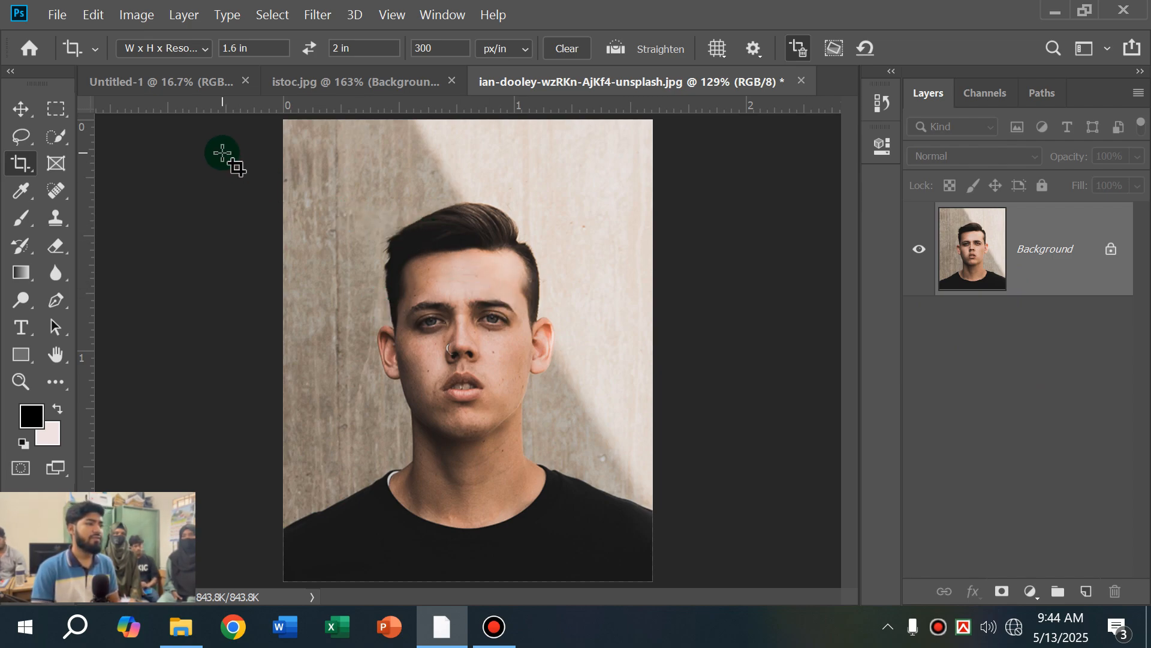
# Step: Close the Untitled-1 and istoc.jpg documents and switch to the Move tool
pyautogui.click(245, 81)
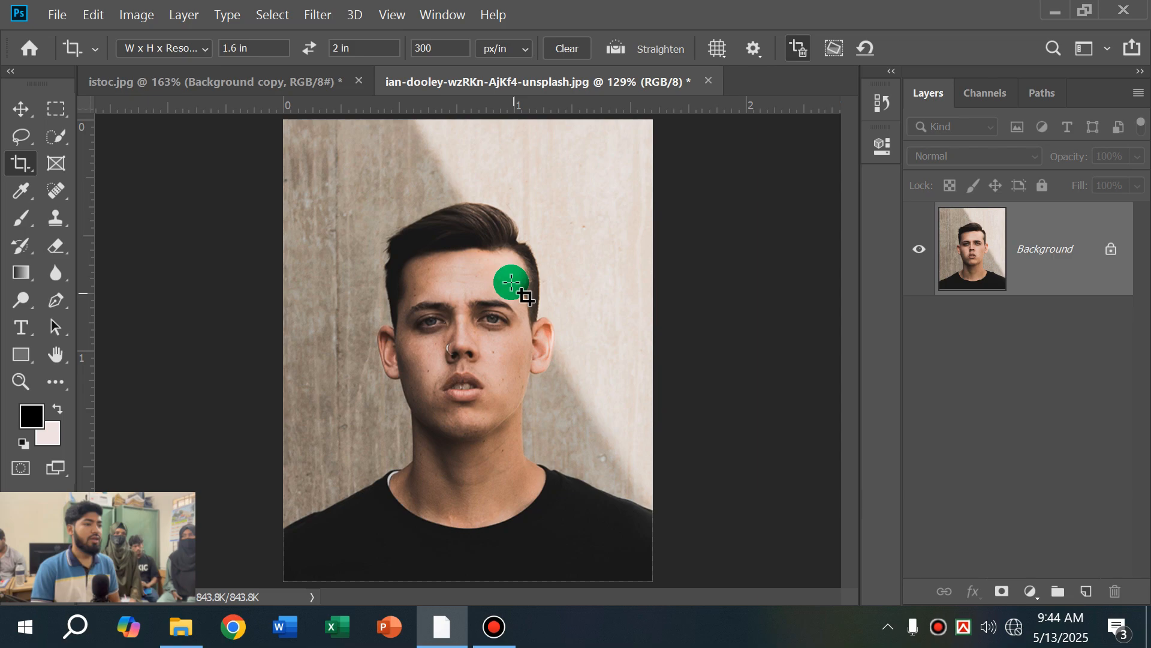
pyautogui.click(358, 81)
pyautogui.click(645, 273)
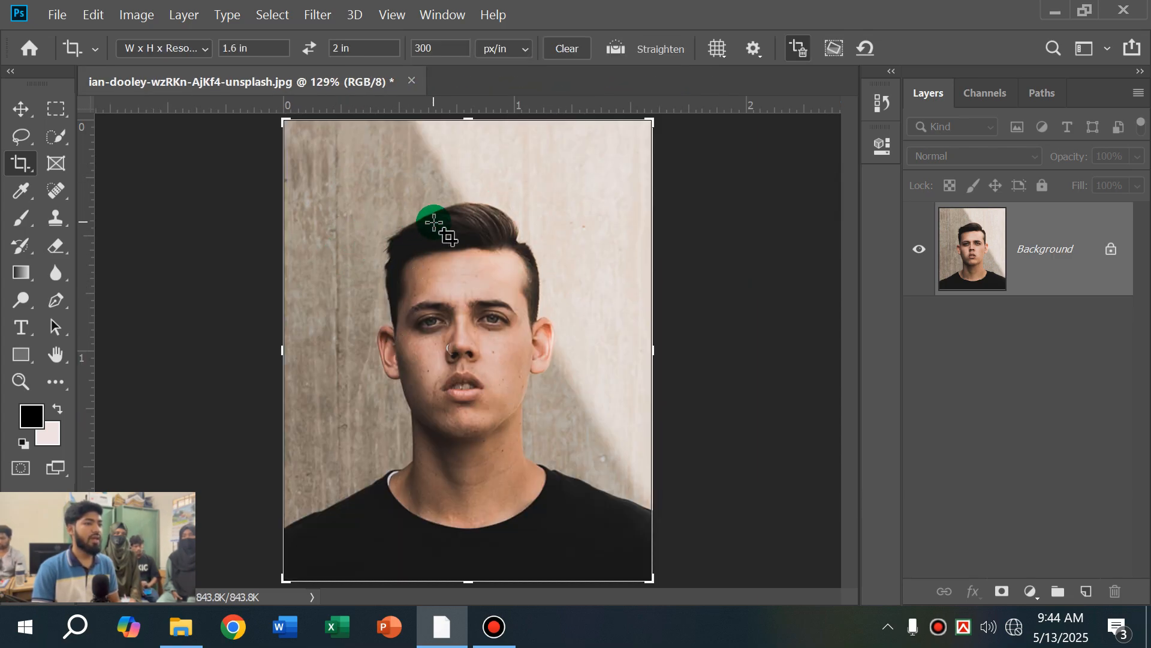
pyautogui.click(20, 110)
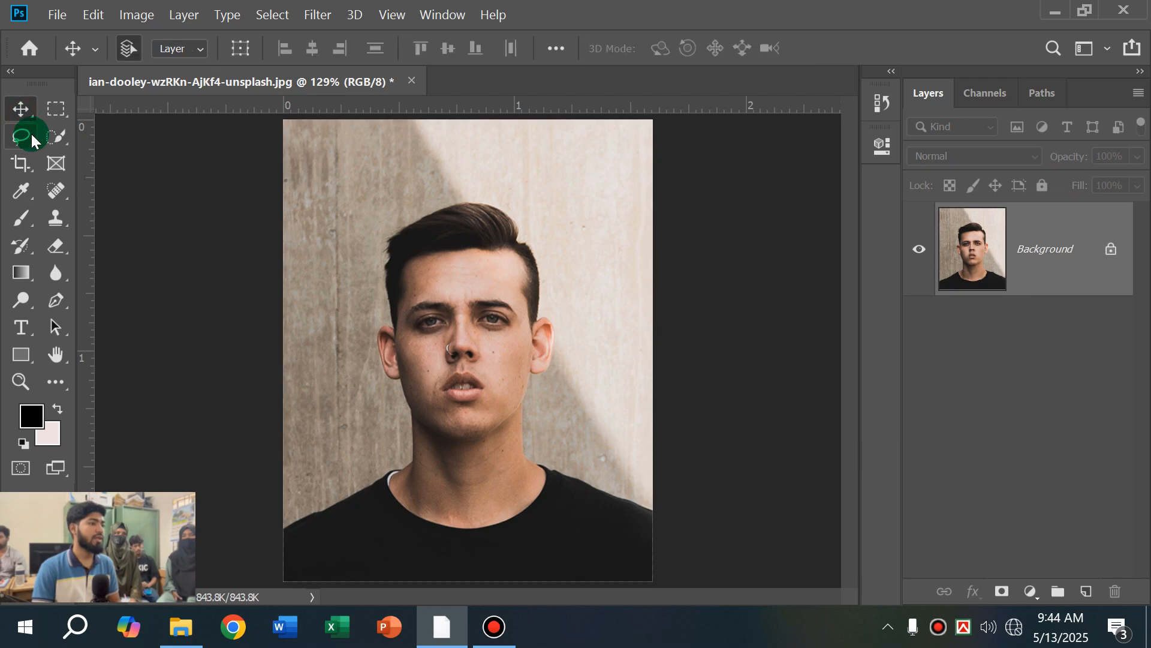
# Step: Start a new document from the A4 print preset
pyautogui.click(59, 16)
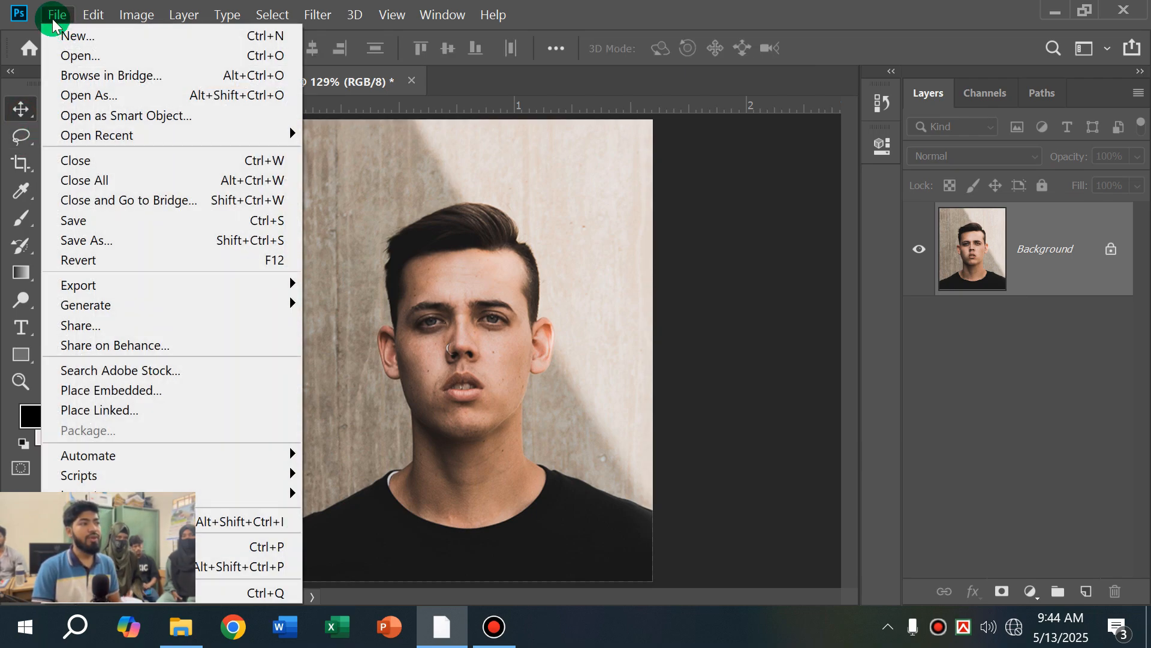
pyautogui.click(100, 35)
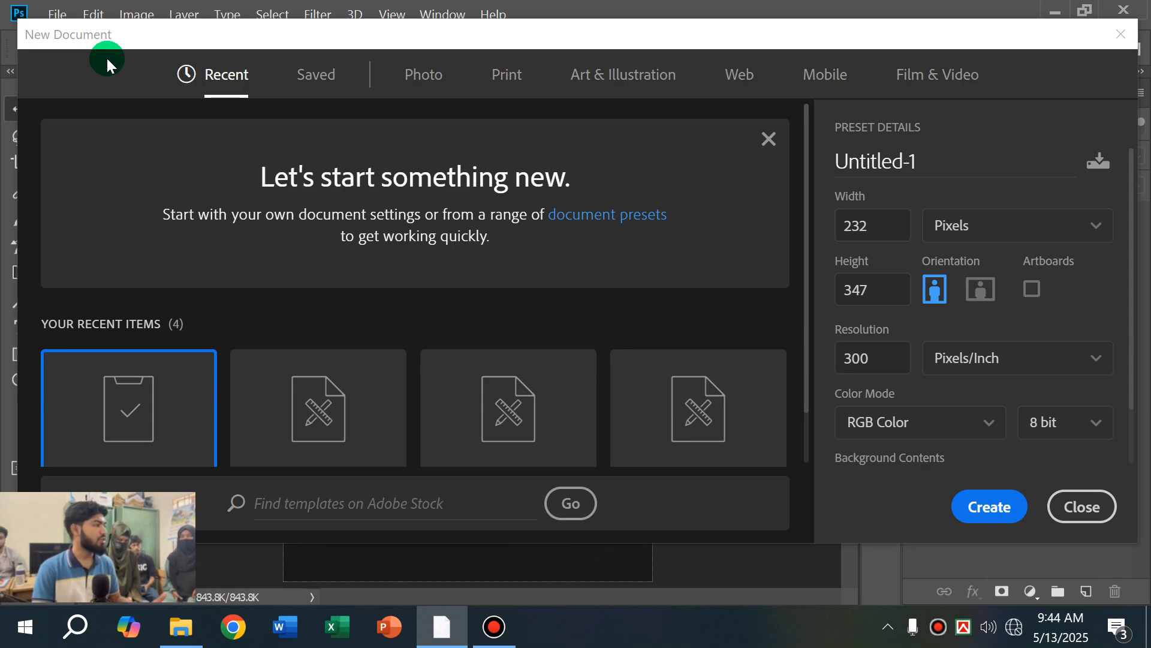
pyautogui.click(510, 84)
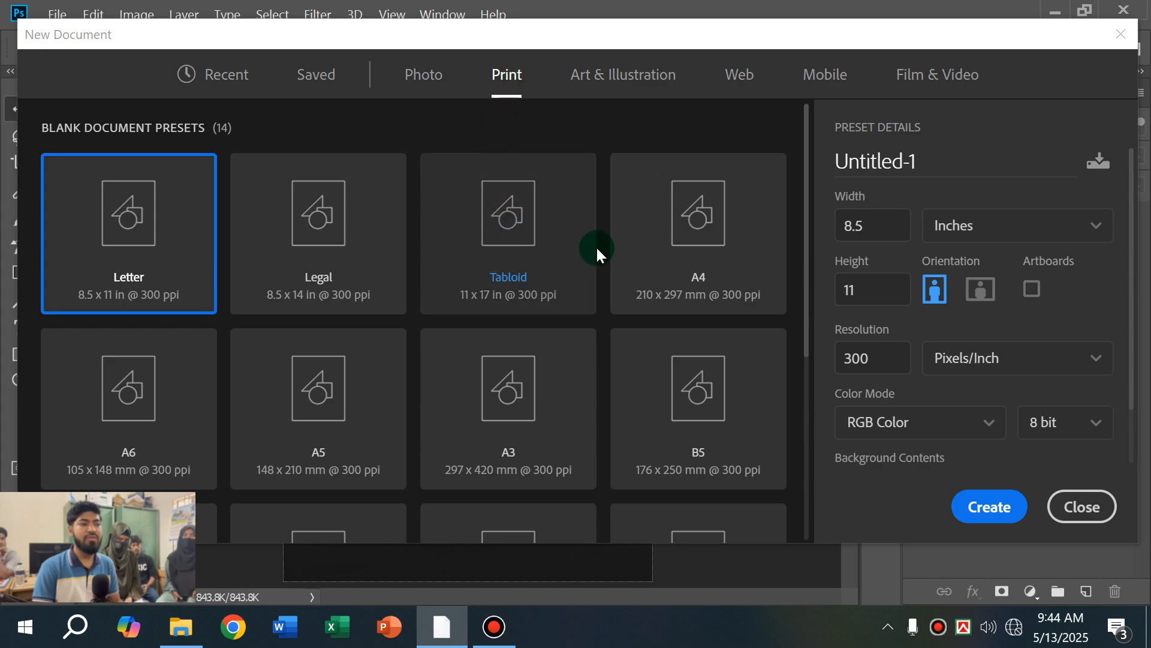
pyautogui.click(729, 252)
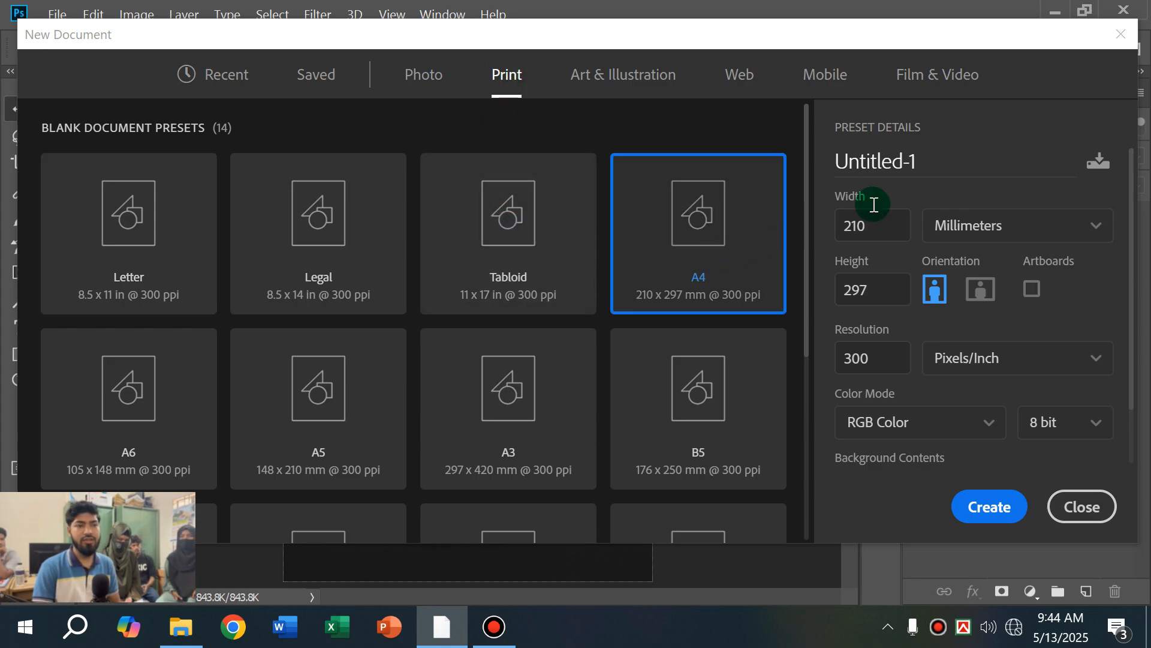
# Step: Set the new A4 document's units to inches and orientation to portrait, and create it at 300 pixels/inch
pyautogui.click(983, 234)
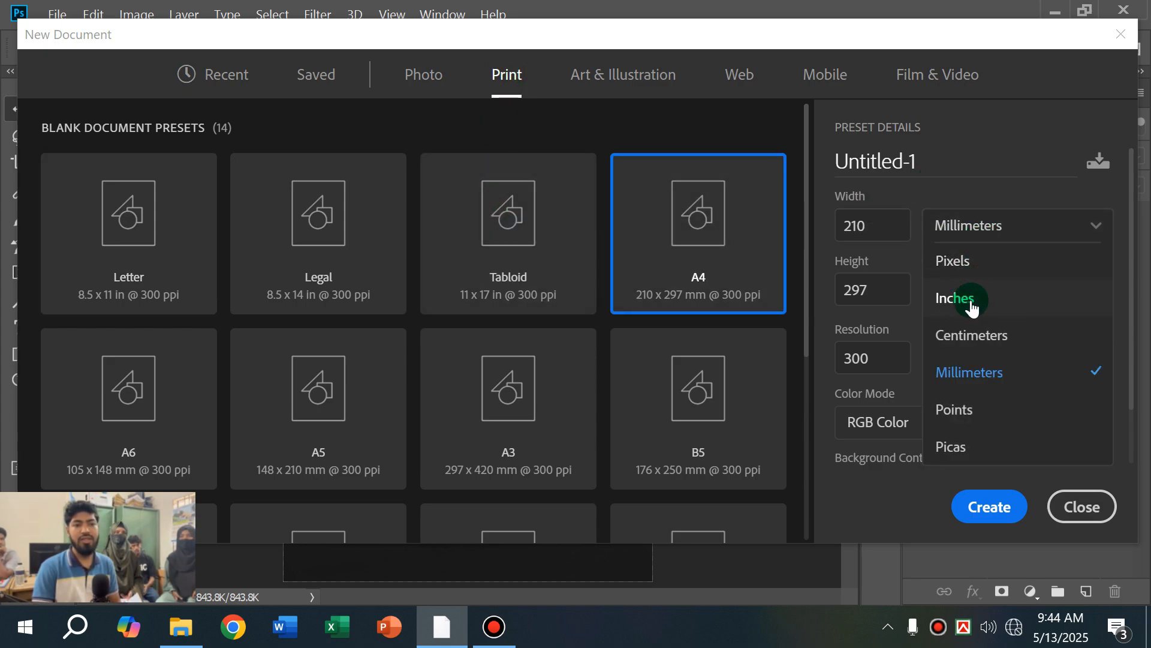
pyautogui.click(971, 302)
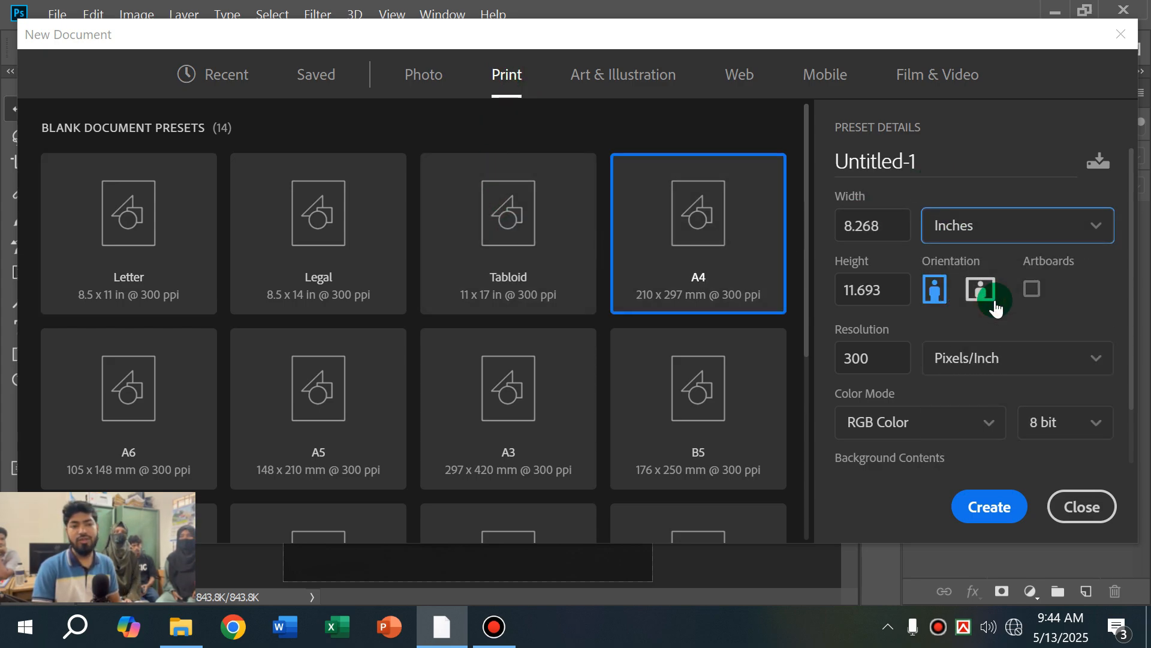
pyautogui.click(934, 289)
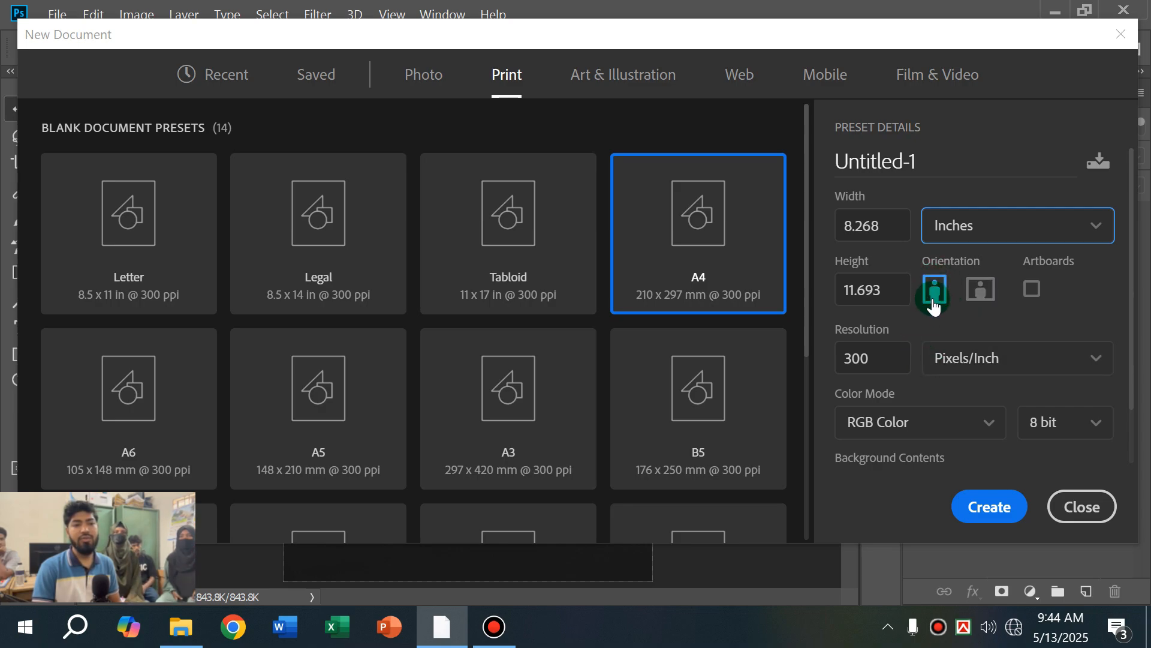
pyautogui.moveTo(566, 44); pyautogui.dragTo(547, 44)
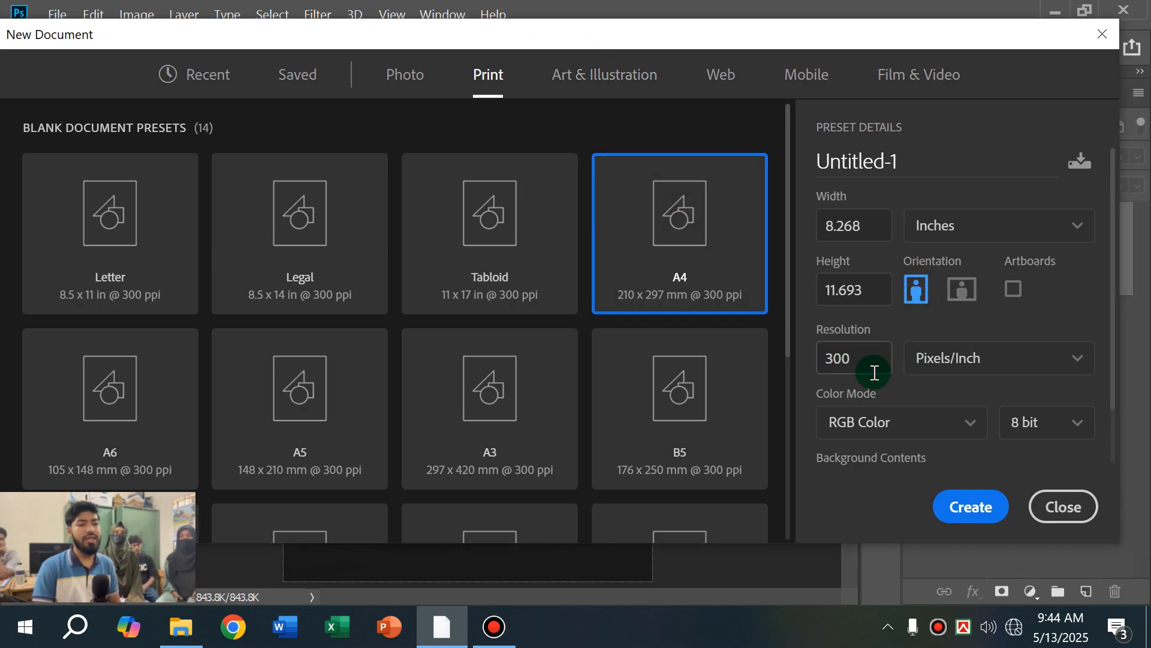
pyautogui.doubleClick(862, 360)
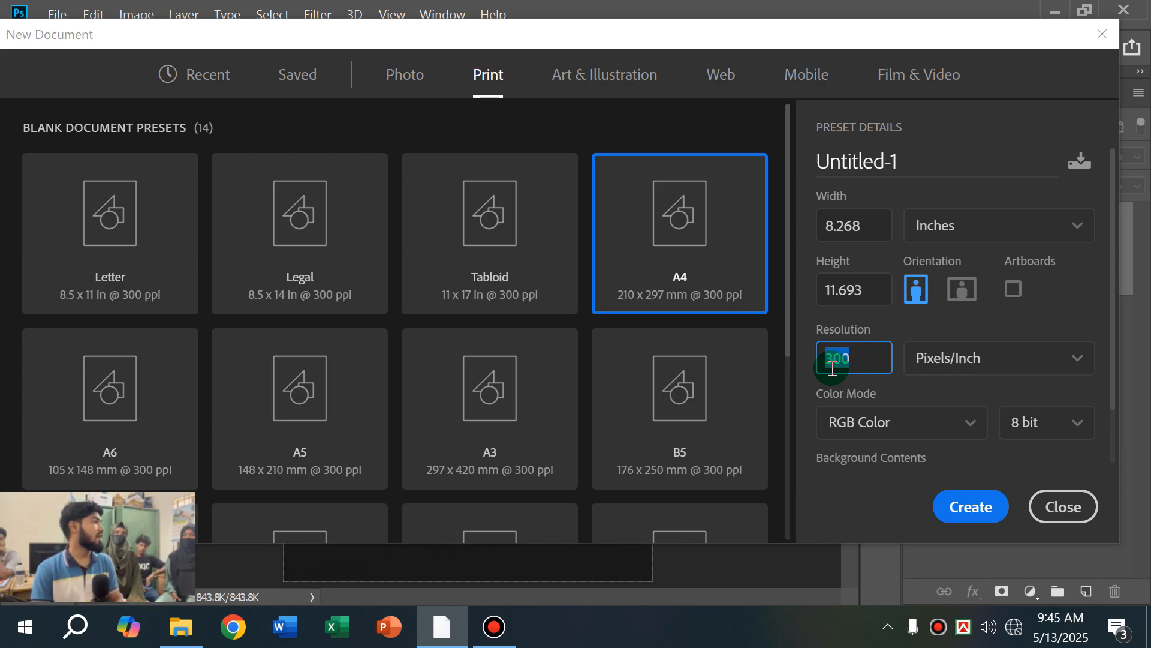
pyautogui.click(967, 507)
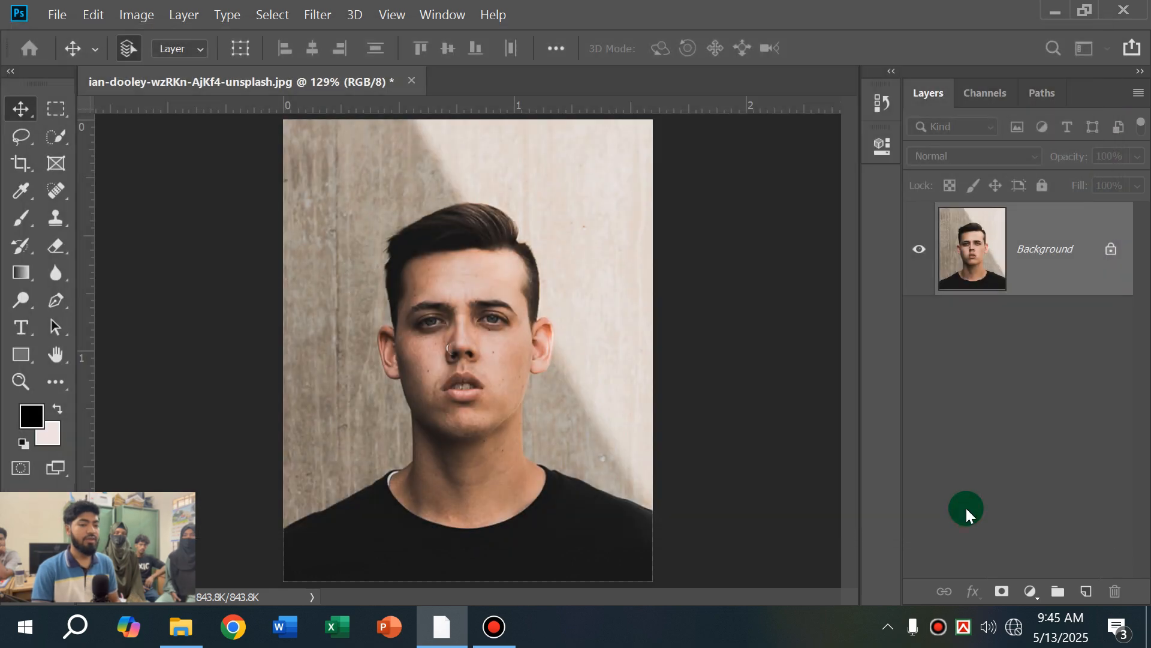
pyautogui.scroll(2, 488, 385)
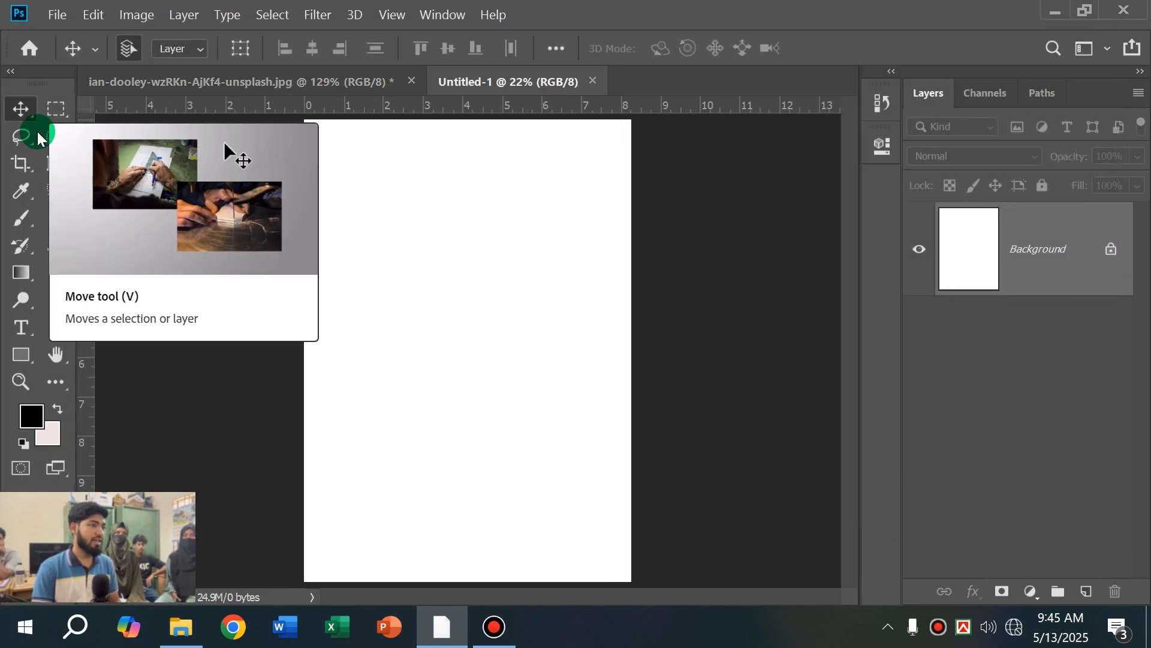
# Step: Copy the cropped portrait from the photo document into the blank A4 page, near the page's upper-left corner
pyautogui.click(187, 93)
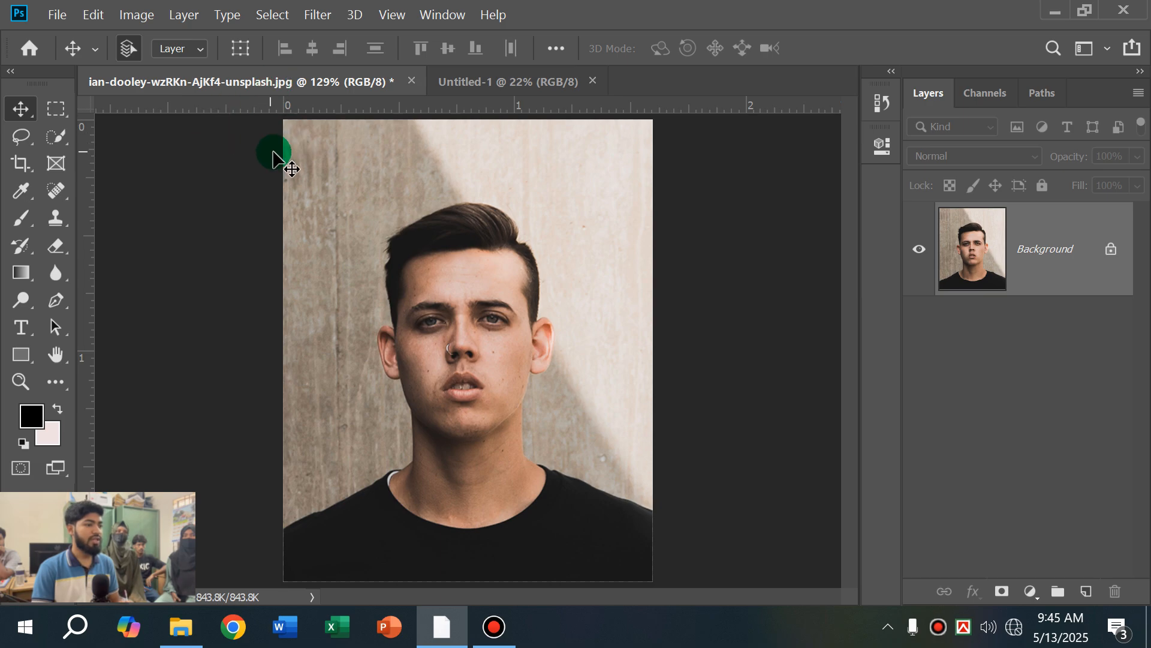
pyautogui.moveTo(466, 381); pyautogui.dragTo(345, 170)
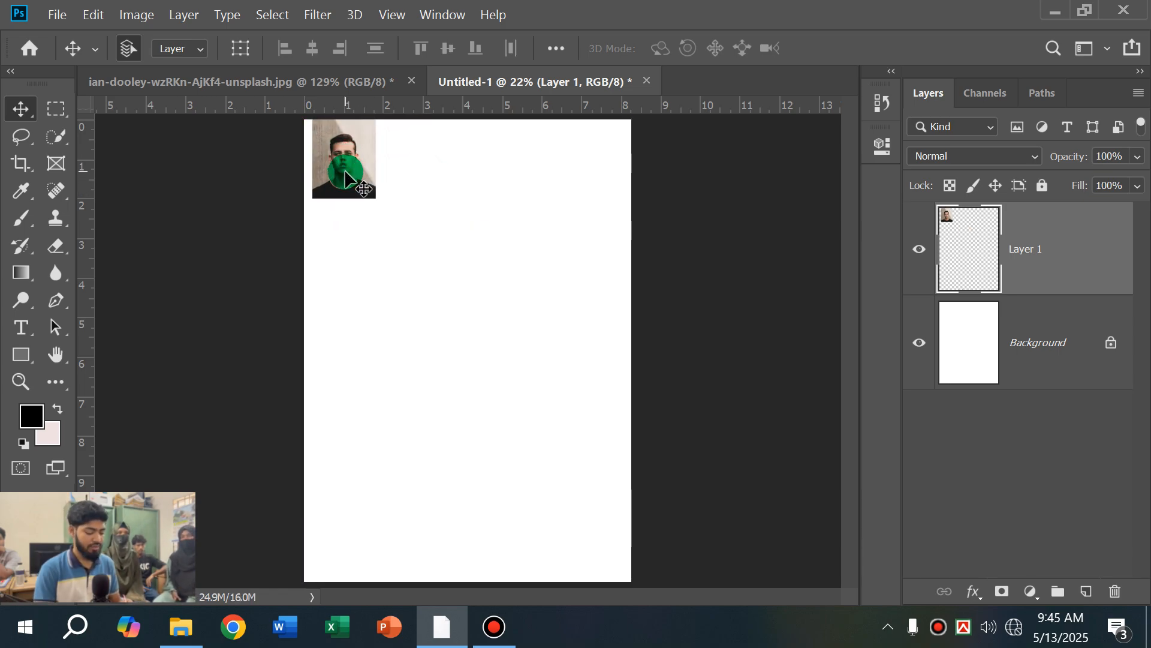
# Step: Enable Zoom with Scroll Wheel in the Tools preferences
pyautogui.hotkey('ctrl', 'k')
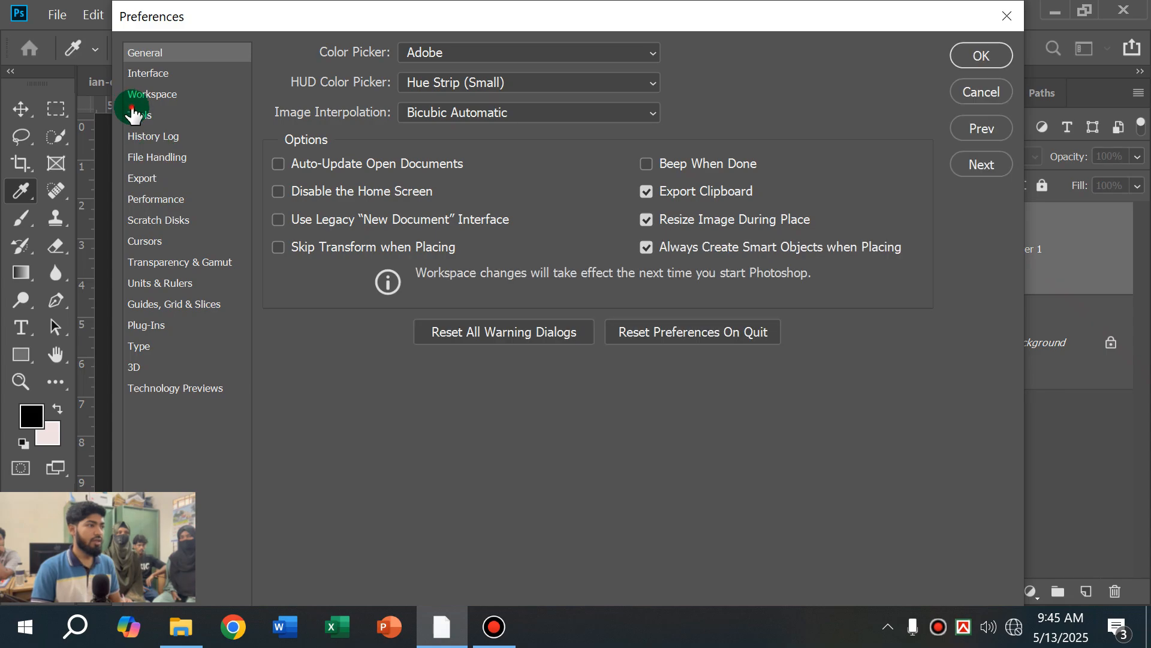
pyautogui.click(140, 114)
pyautogui.click(754, 74)
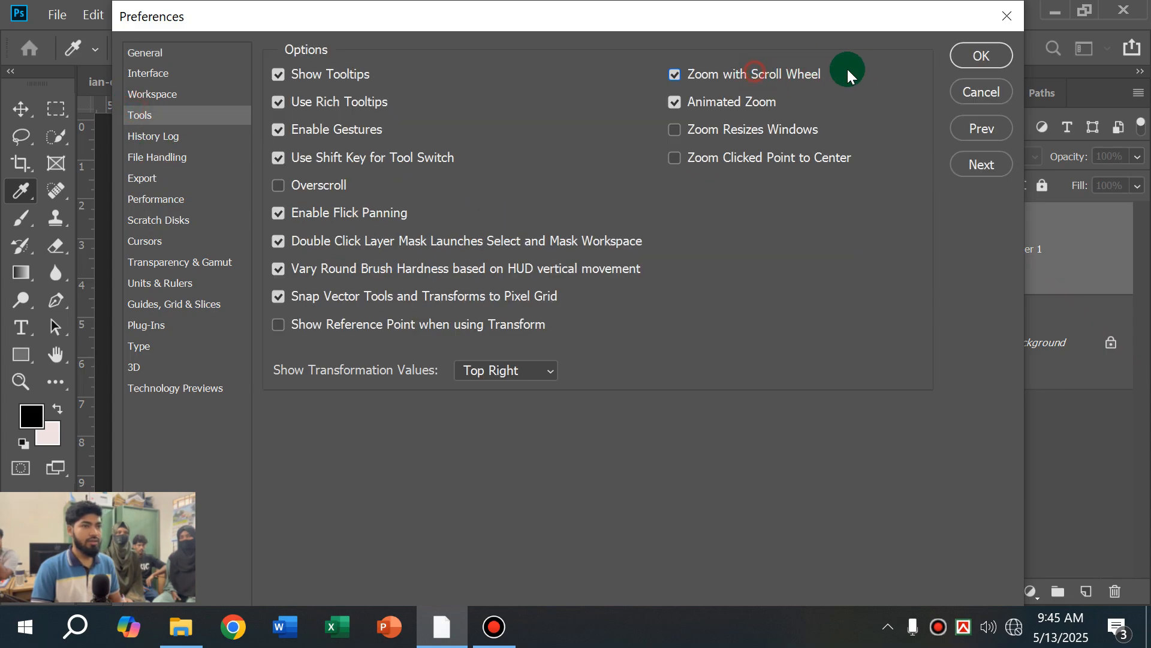
pyautogui.click(981, 55)
# Step: Position the portrait in the A4 page's upper-left corner with a margin of about 0.1 inch from both edges
pyautogui.scroll(3, 393, 191)
pyautogui.scroll(2, 392, 191)
pyautogui.moveTo(358, 187); pyautogui.dragTo(413, 375)
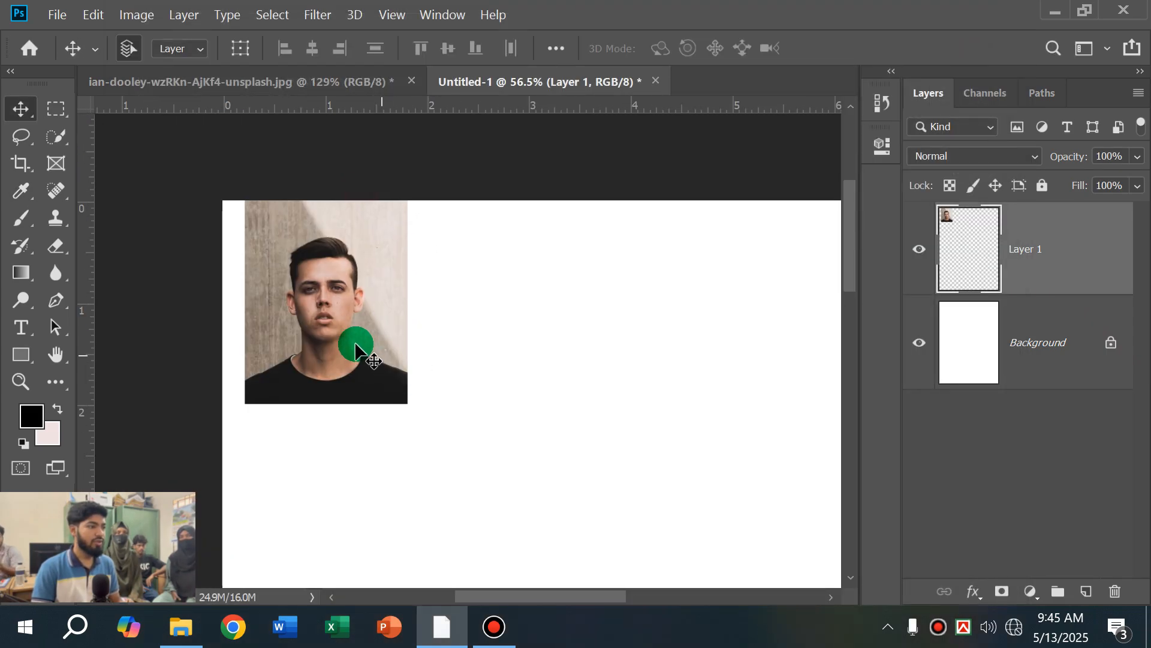
pyautogui.moveTo(335, 320); pyautogui.dragTo(326, 333)
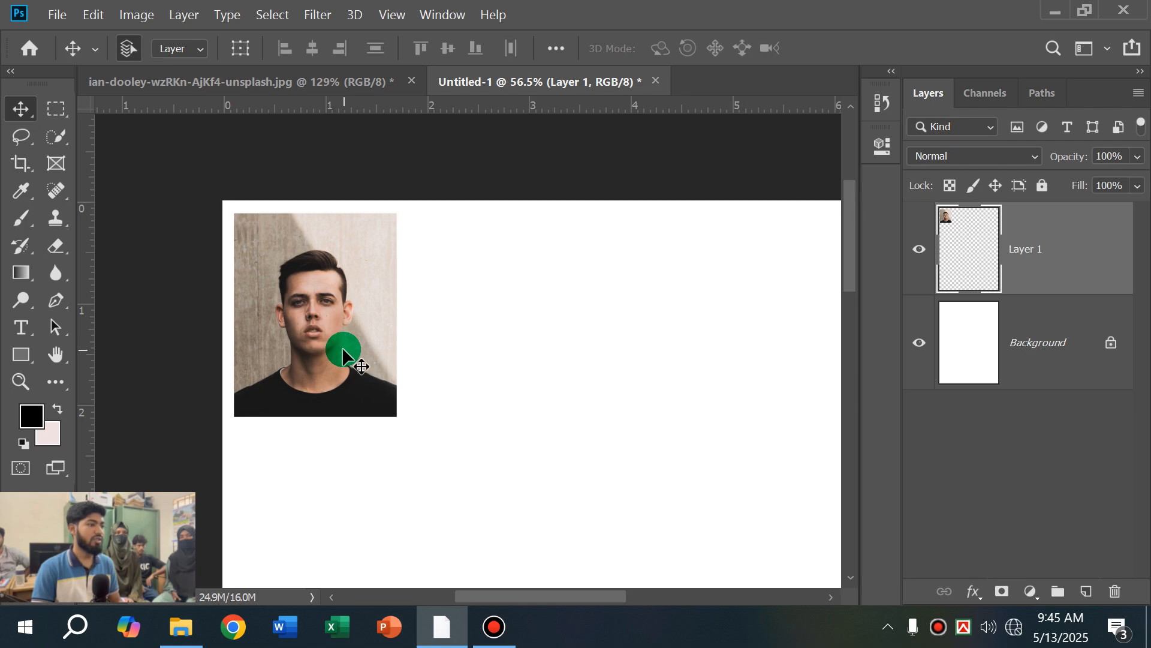
pyautogui.scroll(-3, 343, 350)
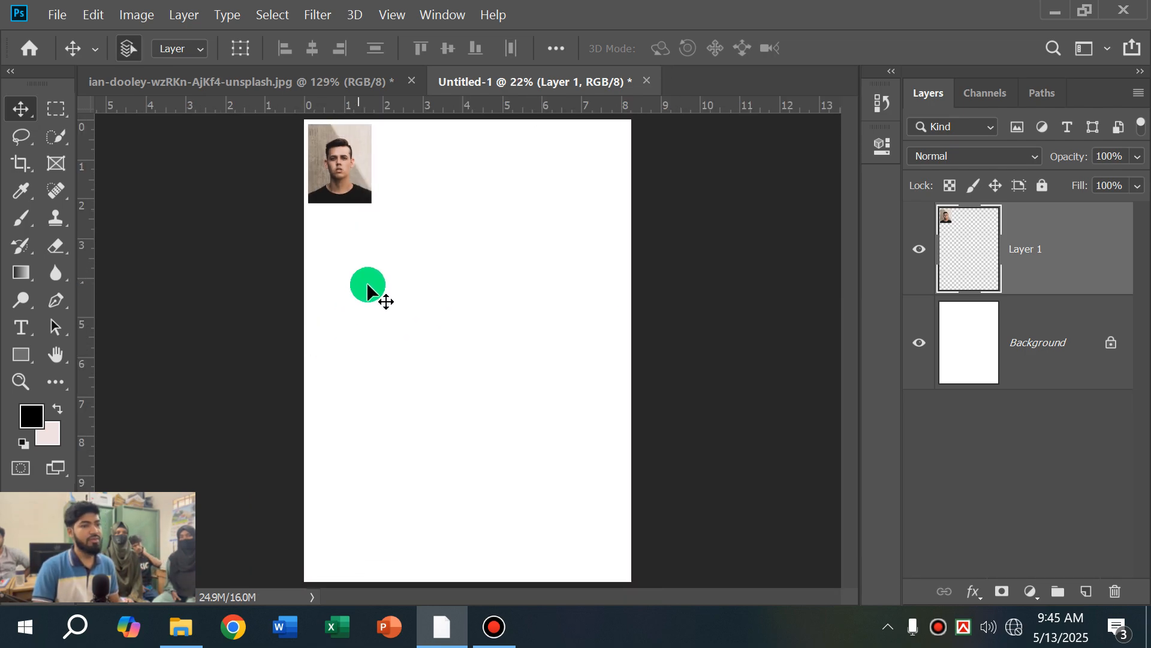
# Step: Duplicate the portrait into an evenly spaced top row of four, and copy that row directly below as a second row
pyautogui.moveTo(355, 204); pyautogui.dragTo(567, 187)
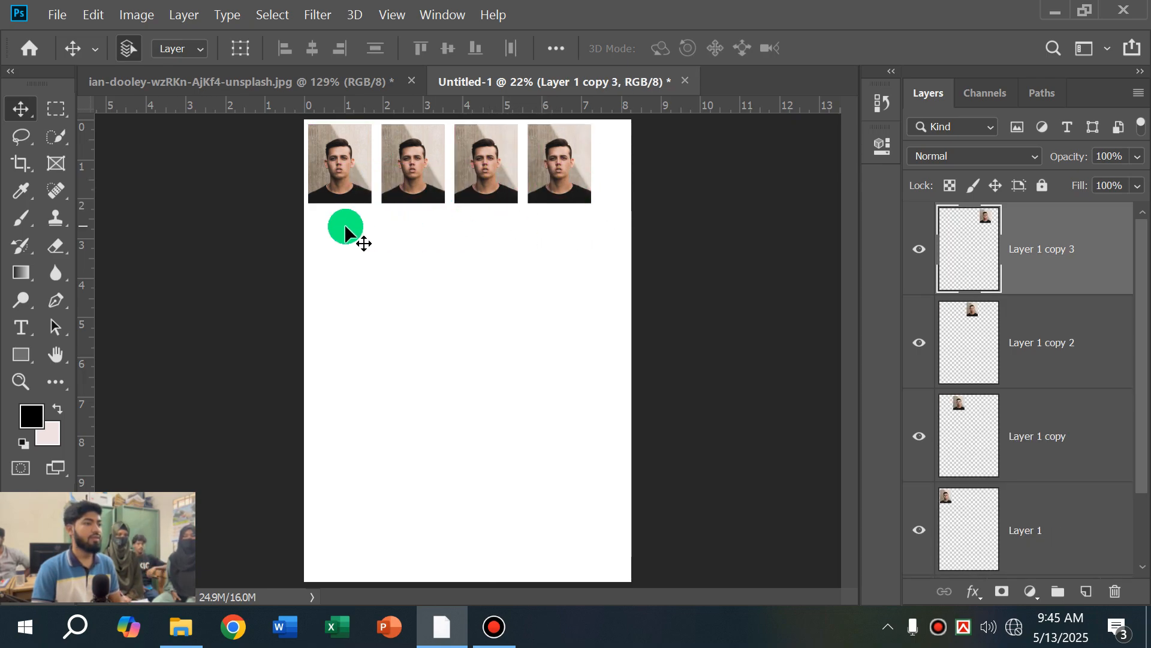
pyautogui.moveTo(321, 213); pyautogui.dragTo(527, 263)
pyautogui.hotkey('ctrl', 'z')
pyautogui.moveTo(359, 253); pyautogui.dragTo(555, 266)
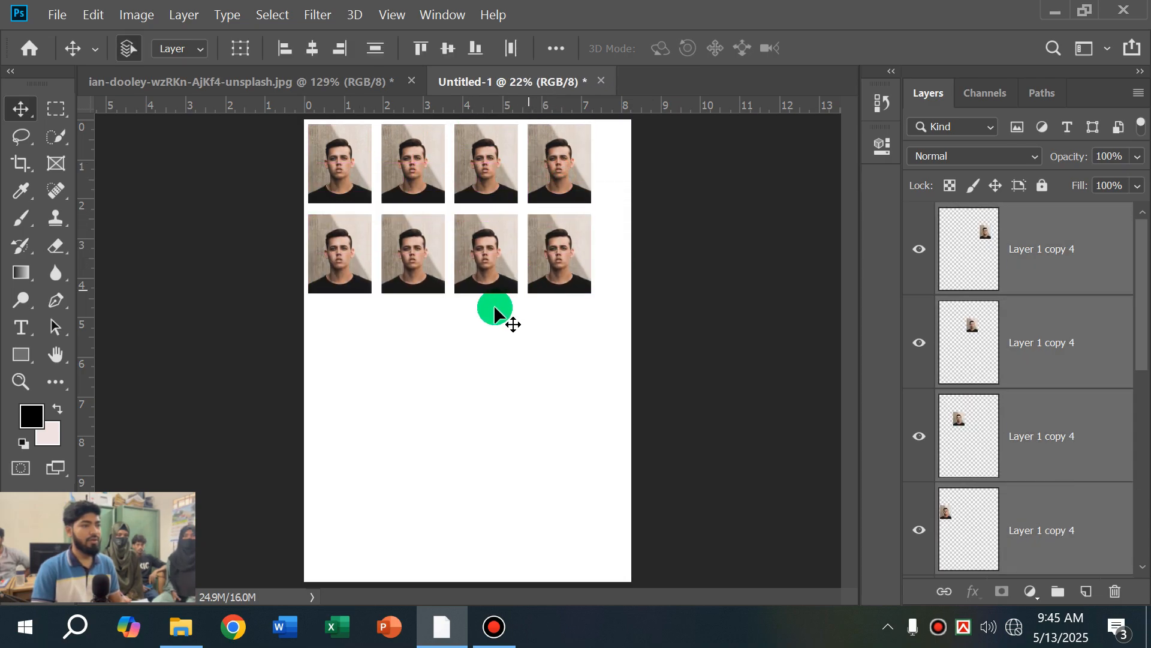
# Step: Duplicate the portrait rows down the page to make five evenly spaced rows of four, and clear the layer selection
pyautogui.click(343, 312)
pyautogui.moveTo(408, 270); pyautogui.dragTo(570, 175)
pyautogui.moveTo(560, 249); pyautogui.dragTo(560, 443)
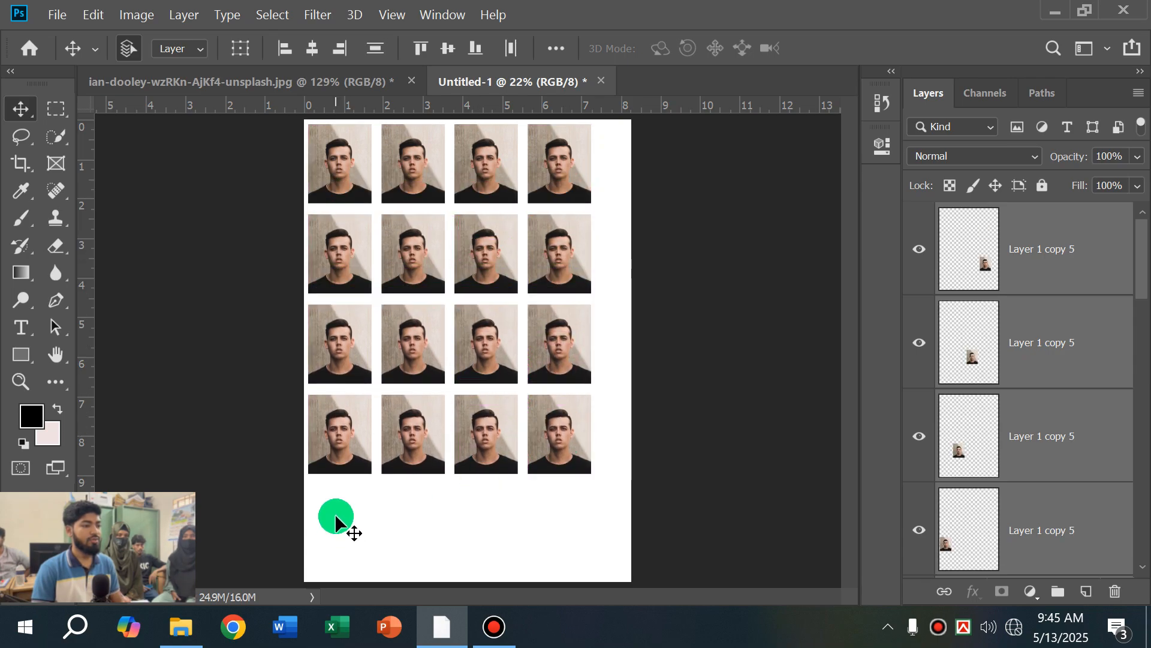
pyautogui.moveTo(340, 492); pyautogui.dragTo(557, 531)
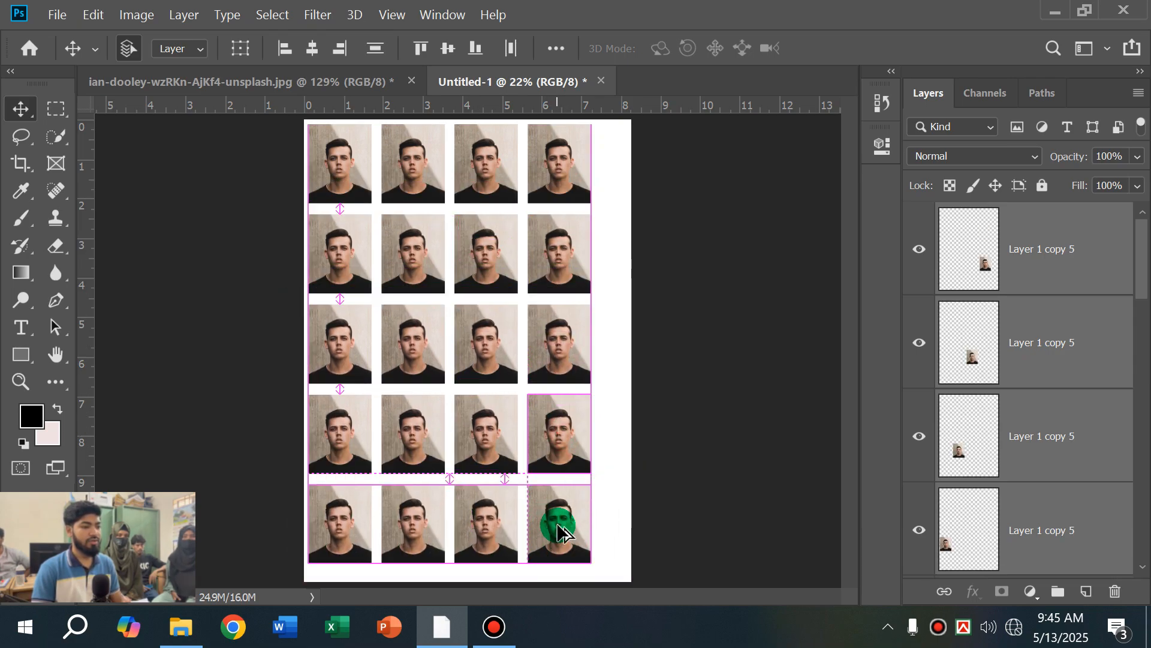
pyautogui.click(612, 301)
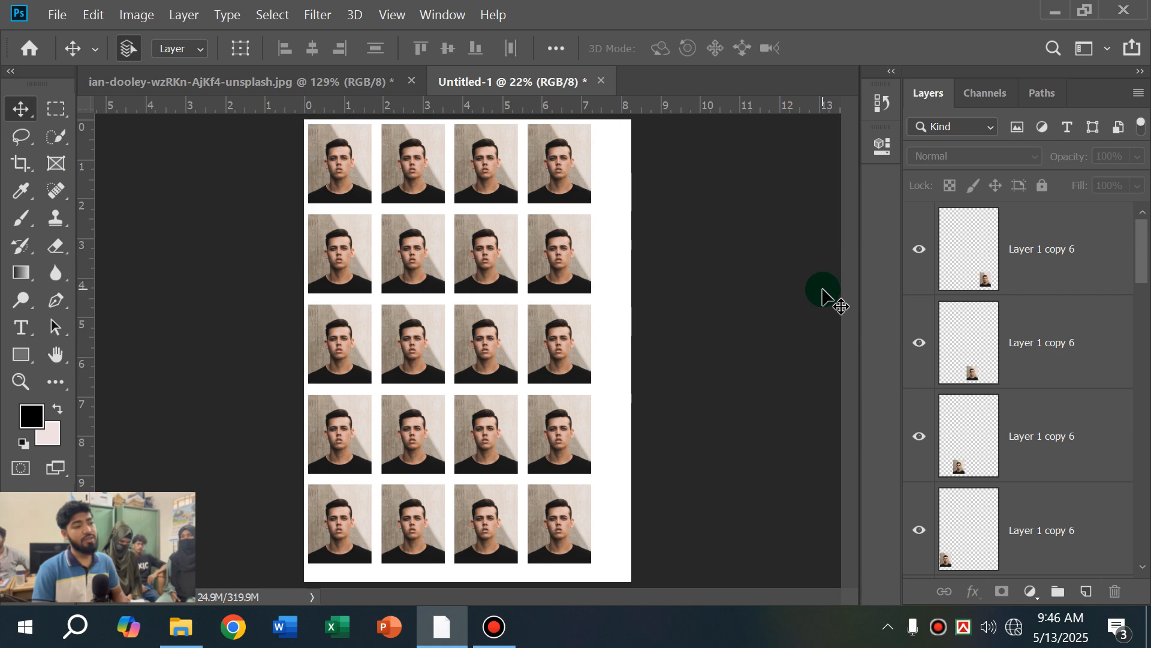
# Step: Try to place a fifth portrait copy beside the last photo of the top row
pyautogui.rightClick(17, 110)
pyautogui.click(82, 112)
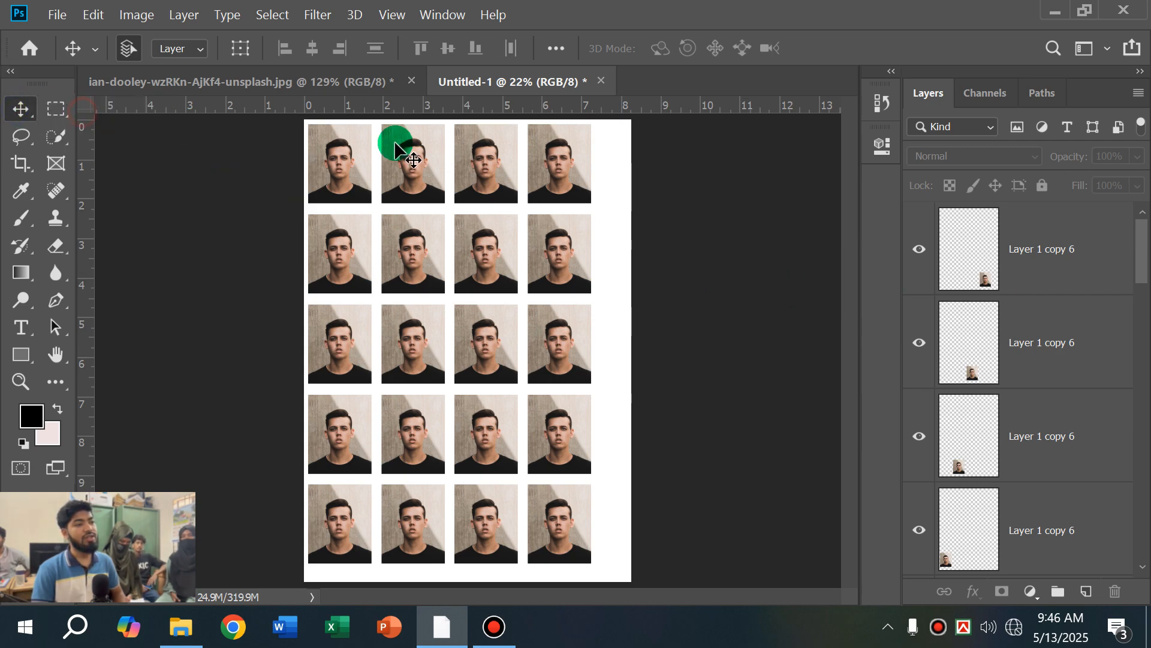
pyautogui.click(563, 169)
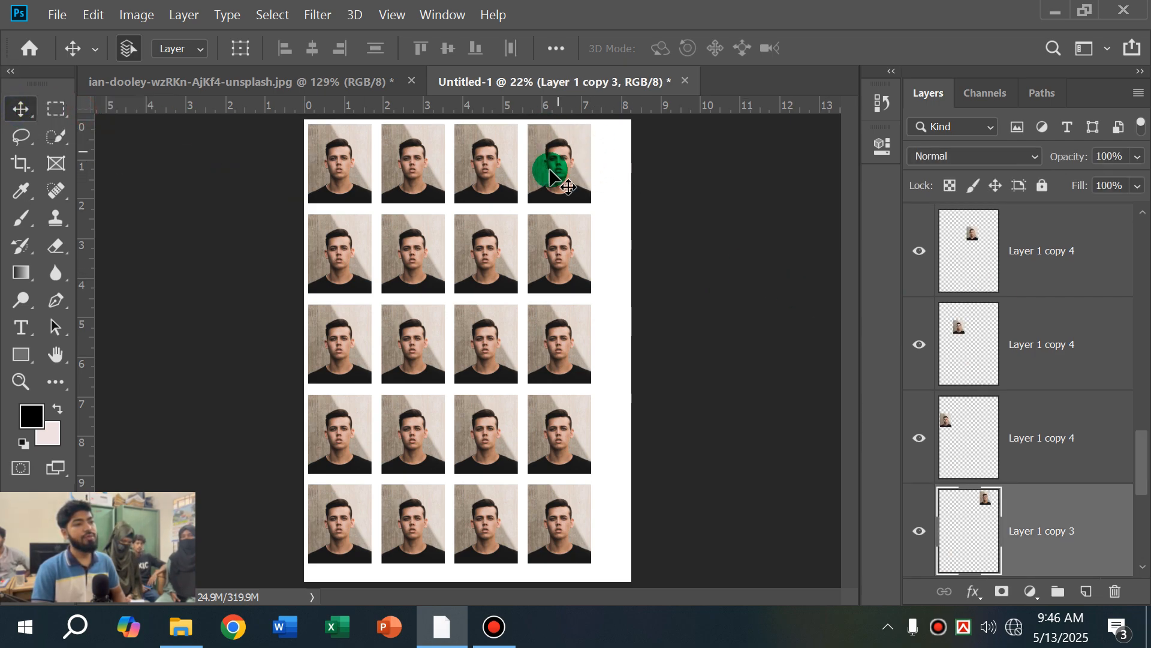
pyautogui.moveTo(557, 156); pyautogui.dragTo(569, 159)
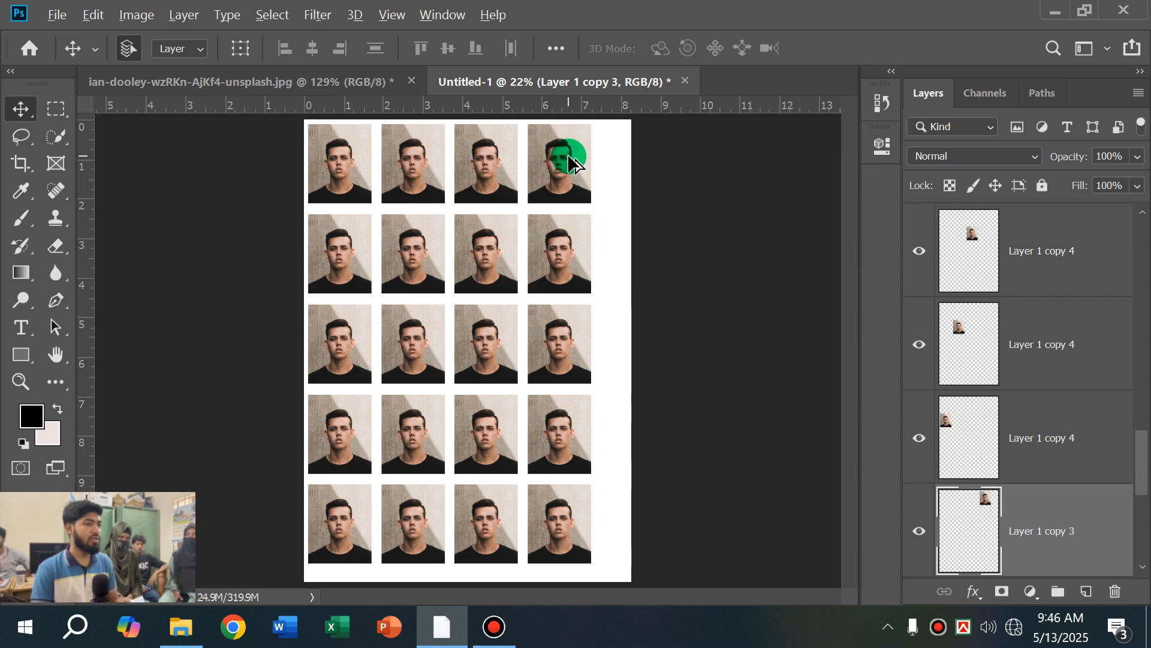
pyautogui.moveTo(569, 159); pyautogui.dragTo(620, 170)
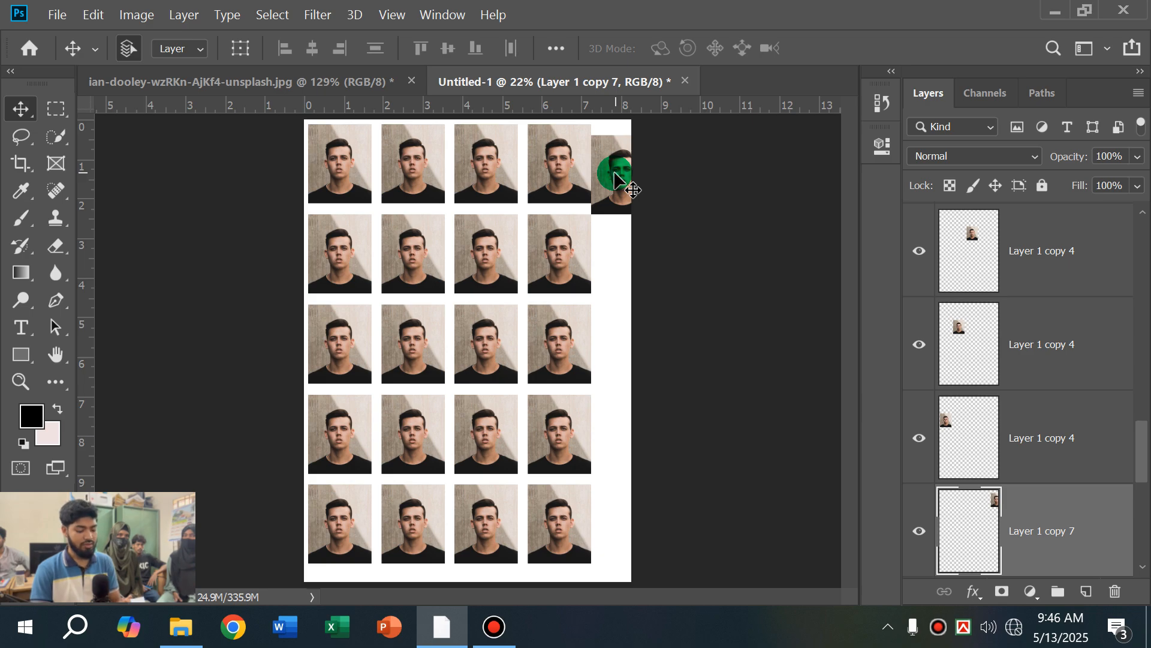
pyautogui.hotkey('ctrl', 'z')
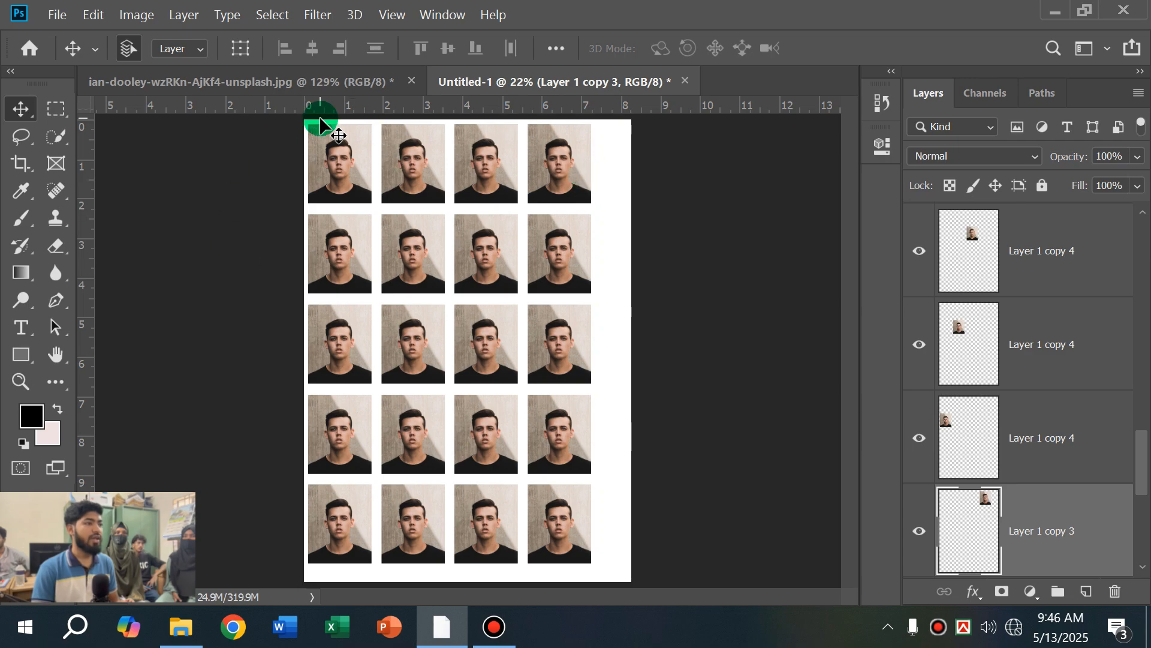
# Step: Turn on Scale to Fit Media in the print settings of the photo sheet and keep the settings without printing
pyautogui.click(60, 15)
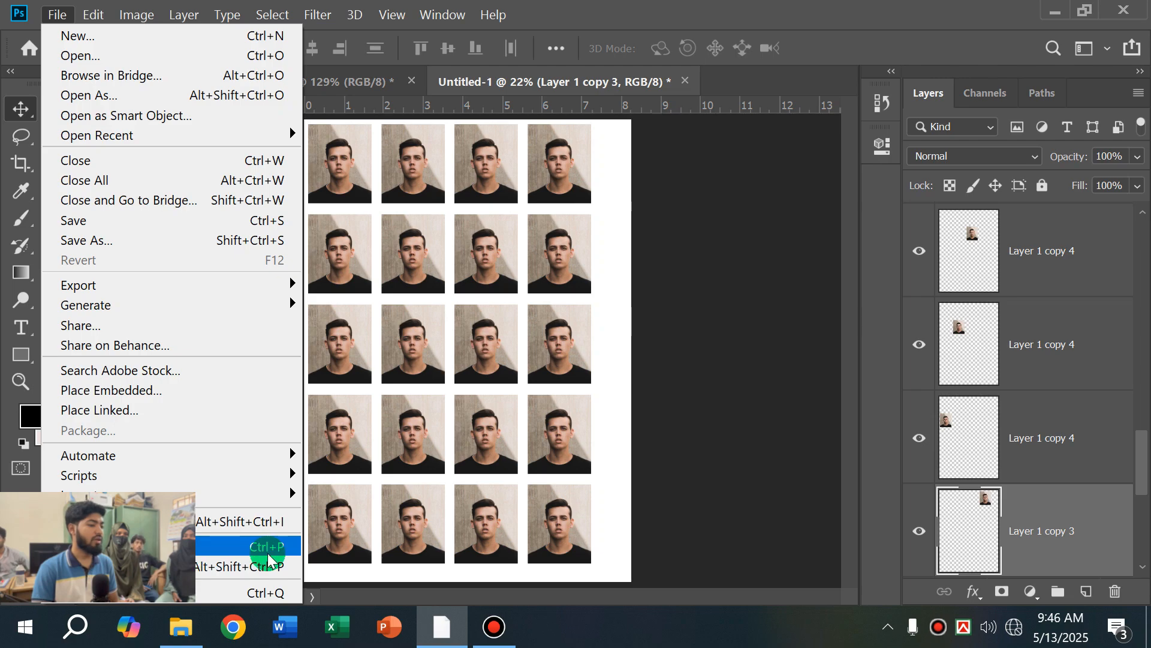
pyautogui.click(562, 15)
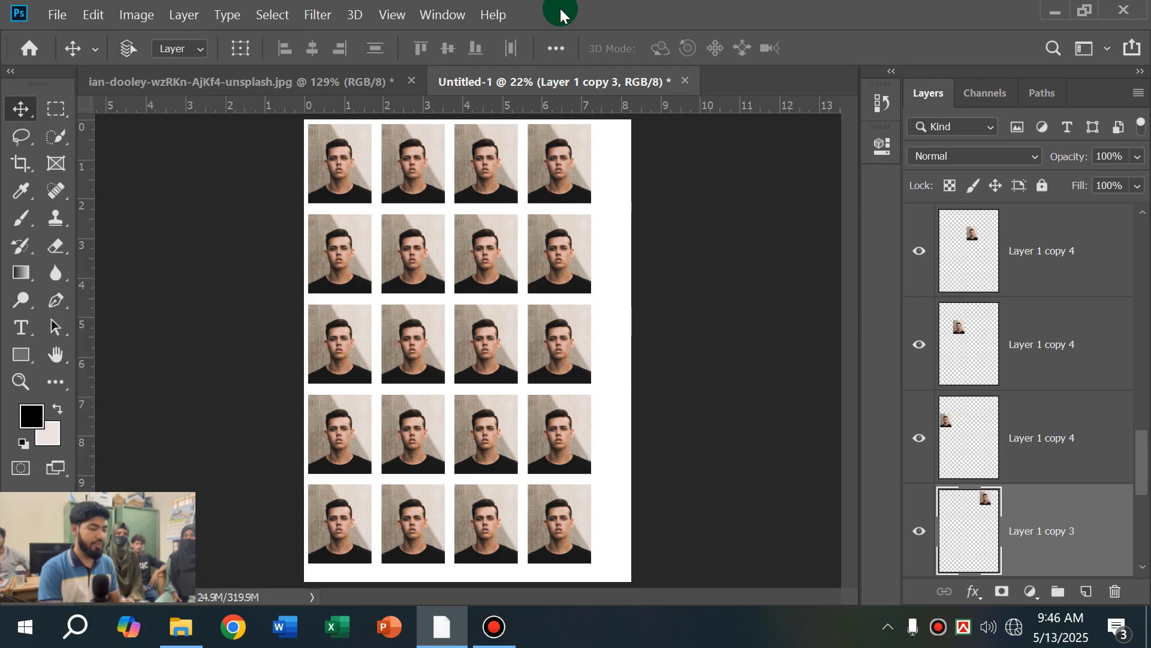
pyautogui.hotkey('ctrl', 'p')
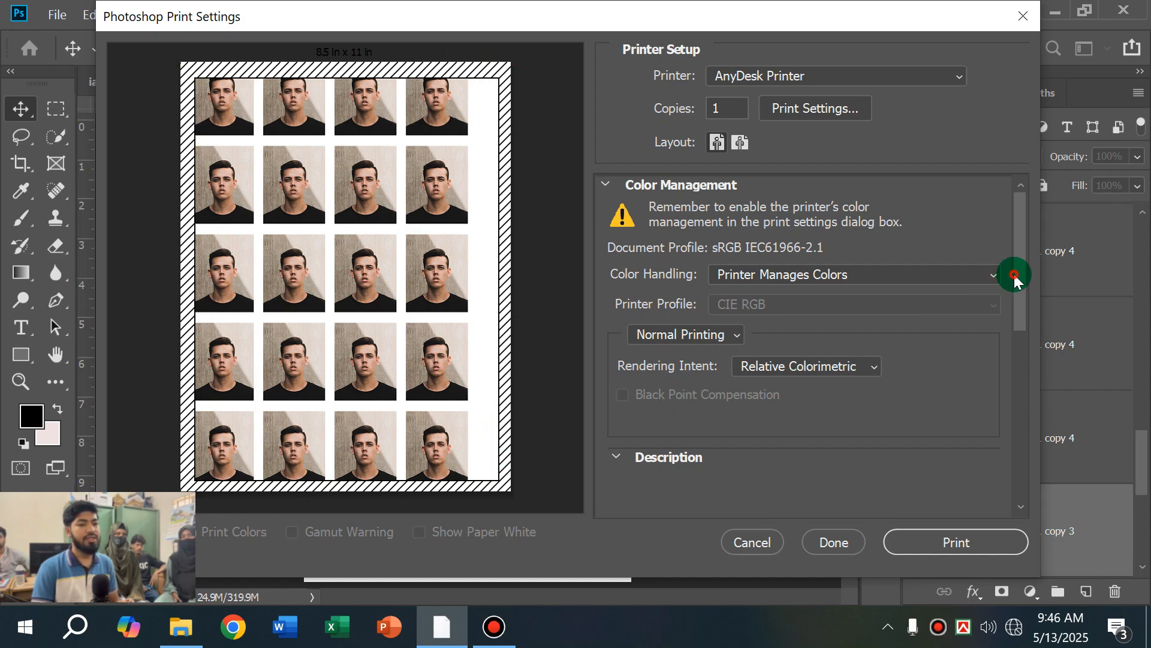
pyautogui.moveTo(1023, 276); pyautogui.dragTo(1023, 458)
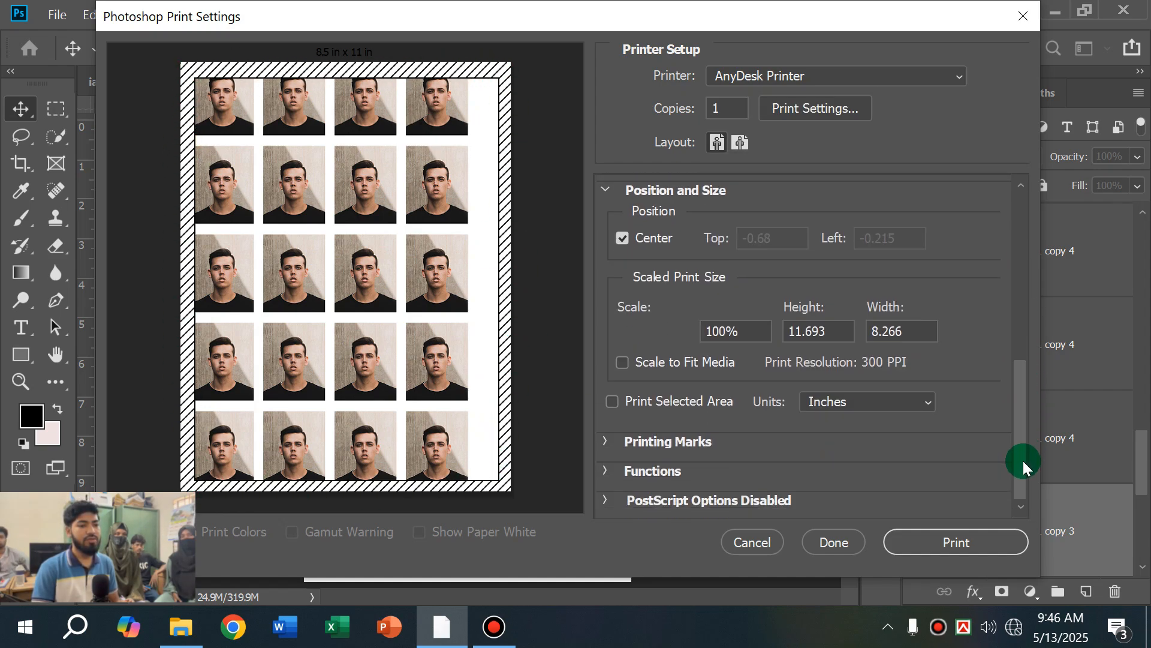
pyautogui.click(623, 363)
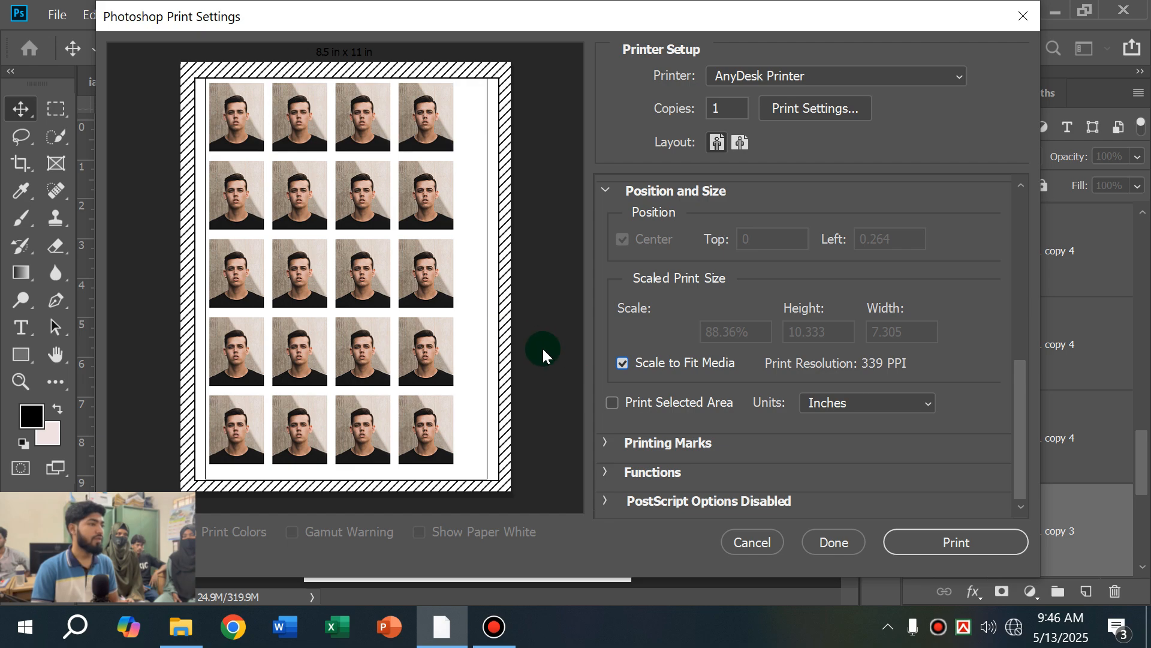
pyautogui.click(839, 546)
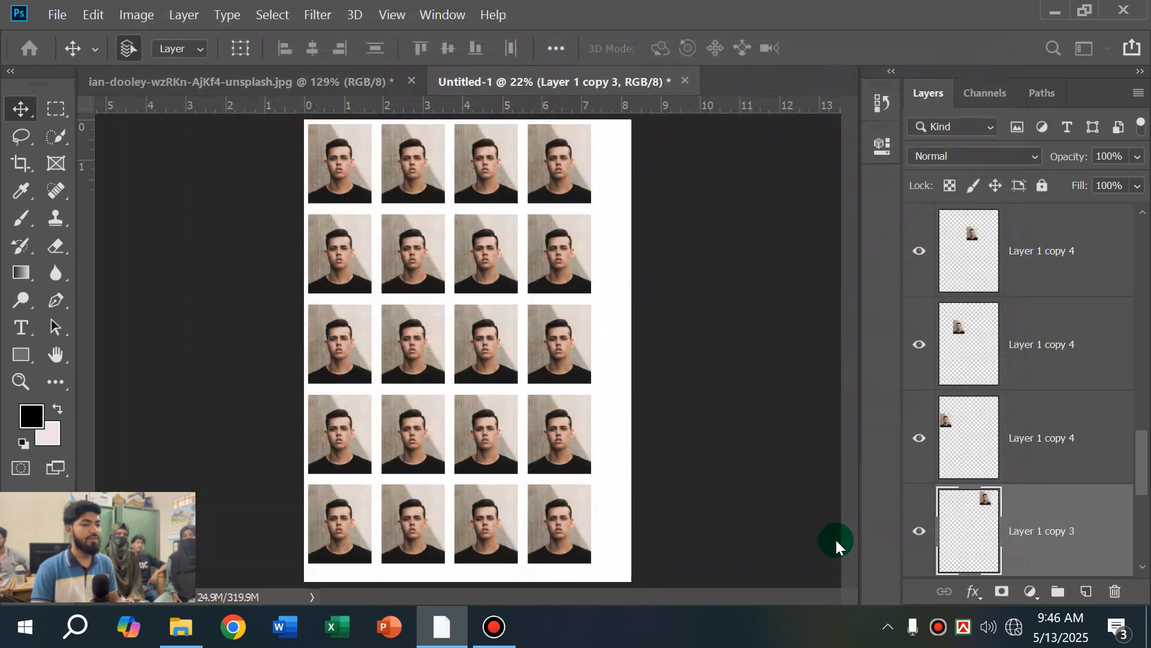
# Step: Examine the available printers, the AnyDesk Printer's paper and color properties, and the print position and size, leaving without printing
pyautogui.click(57, 15)
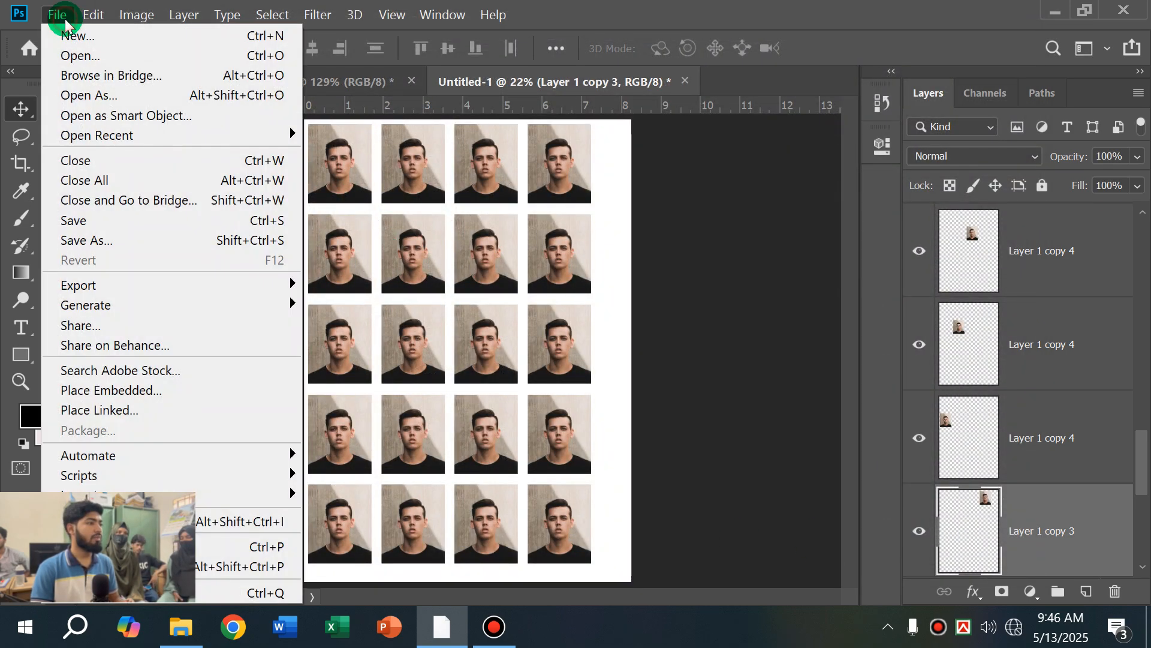
pyautogui.click(252, 545)
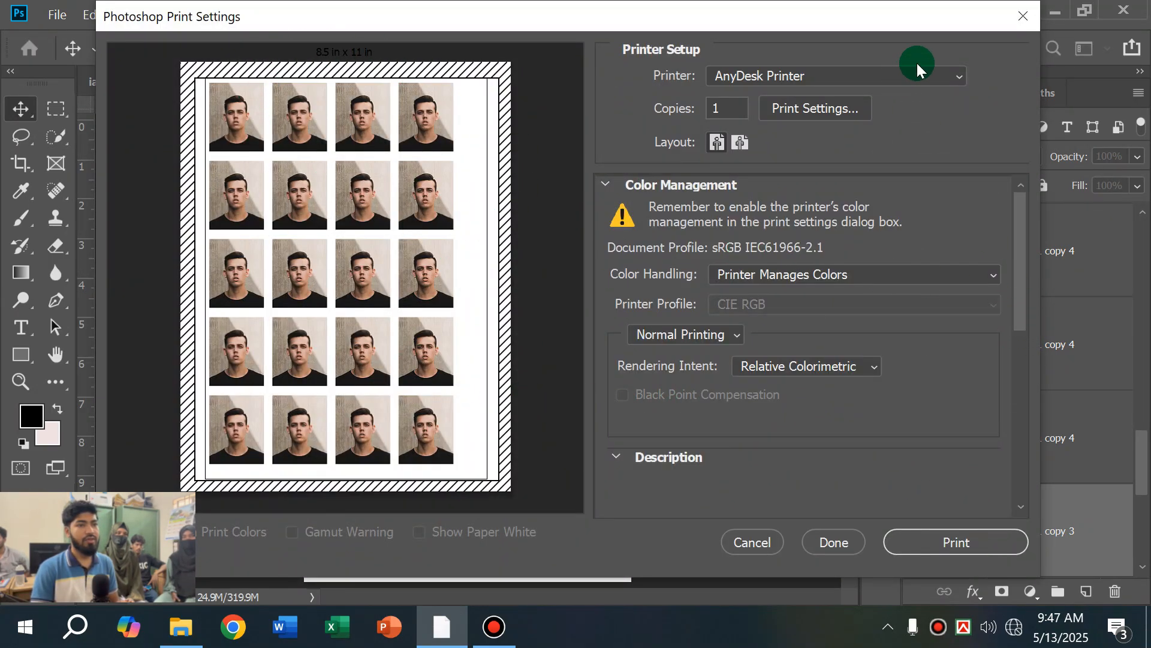
pyautogui.click(960, 76)
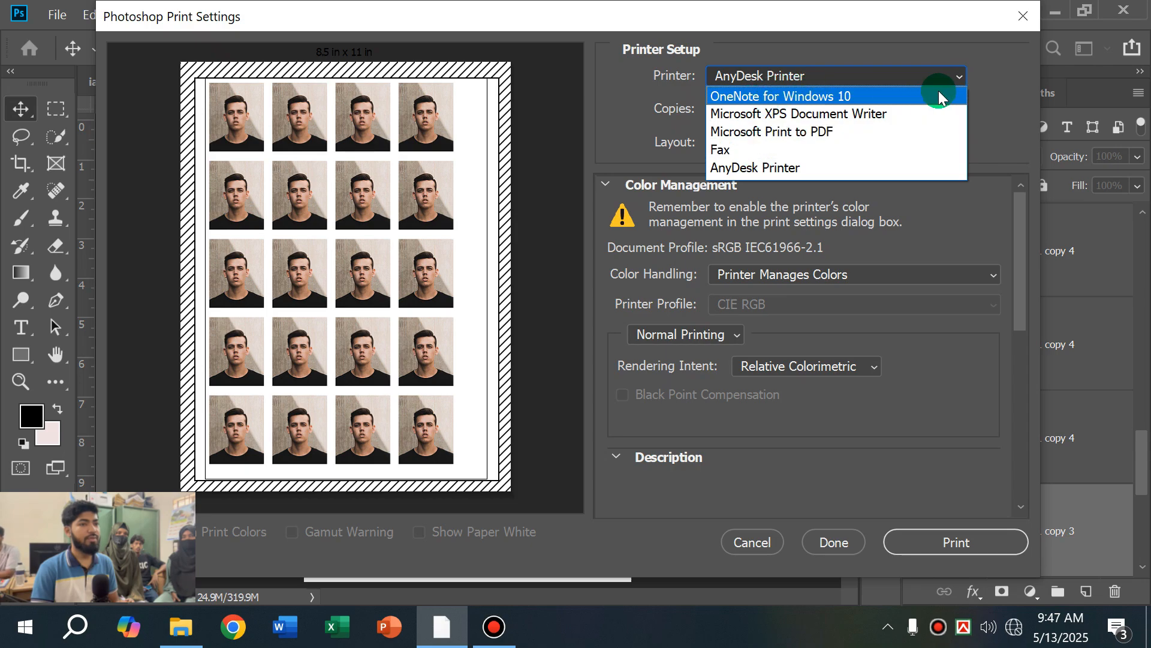
pyautogui.click(989, 93)
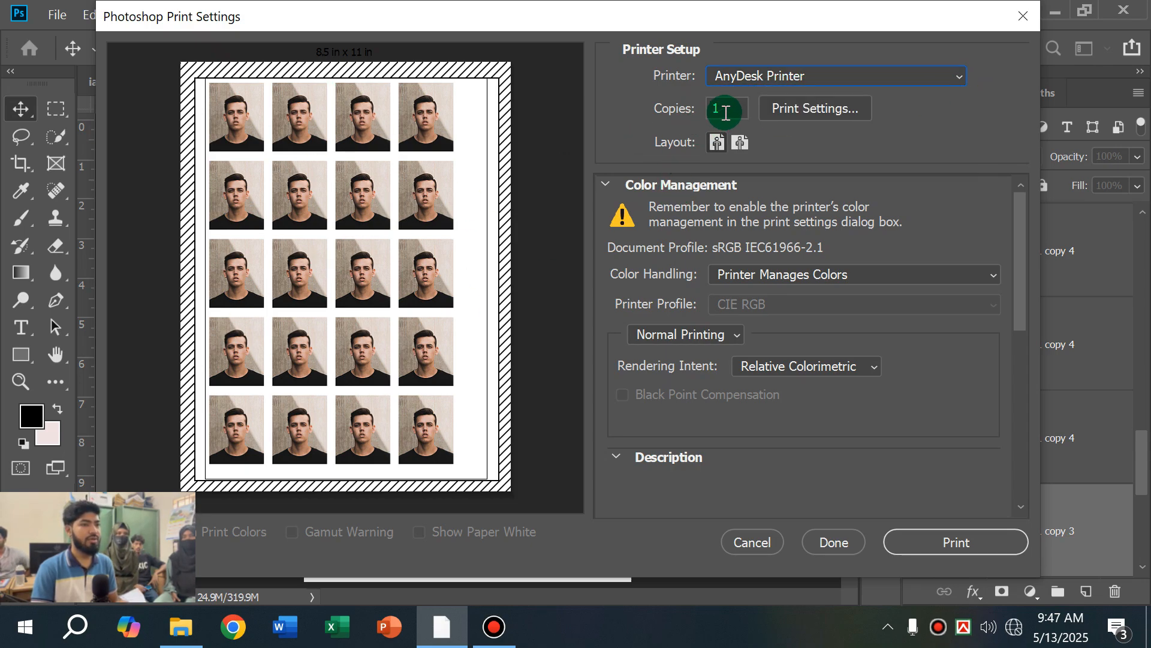
pyautogui.click(843, 109)
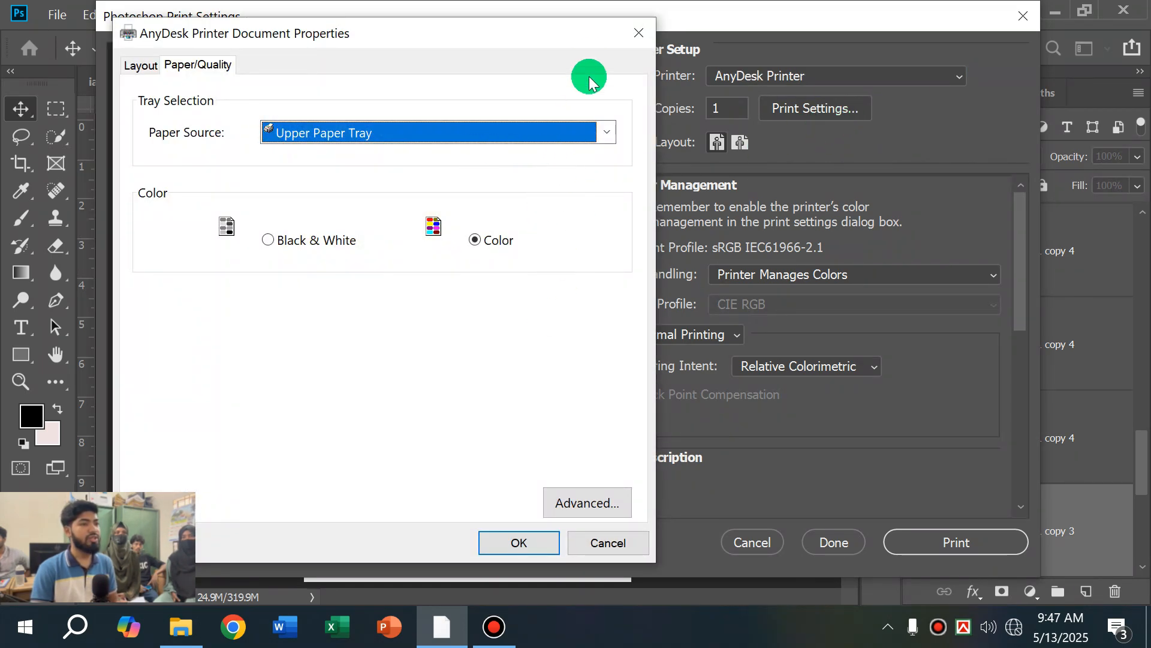
pyautogui.click(638, 33)
pyautogui.moveTo(1024, 245); pyautogui.dragTo(1020, 390)
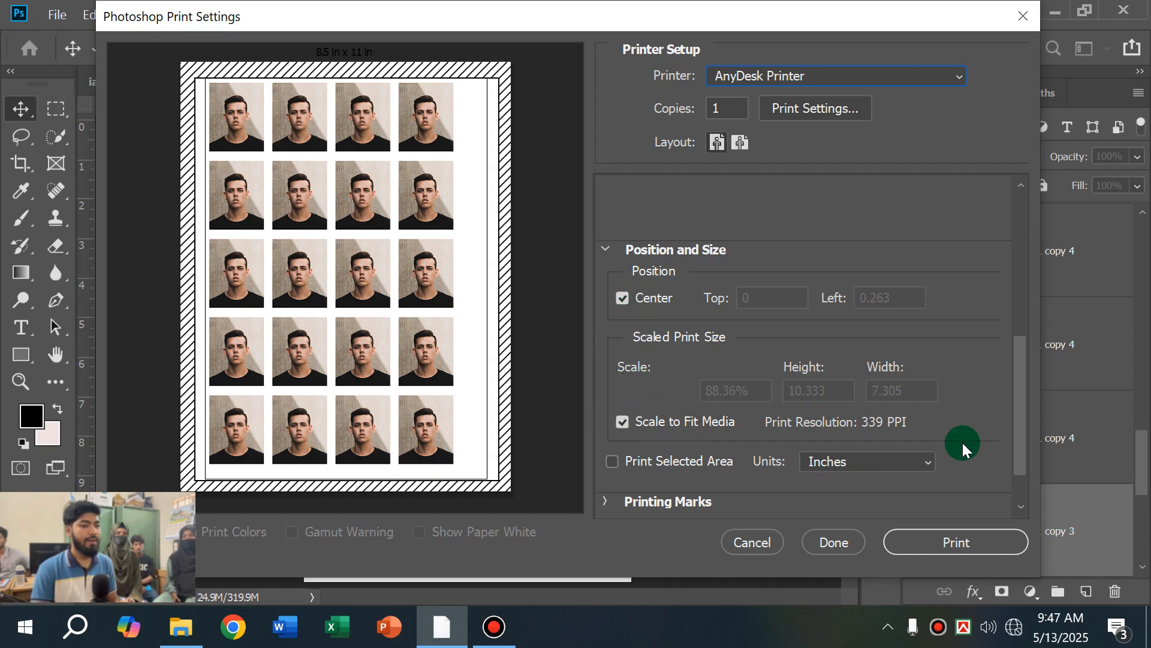
pyautogui.moveTo(1015, 374); pyautogui.dragTo(1012, 447)
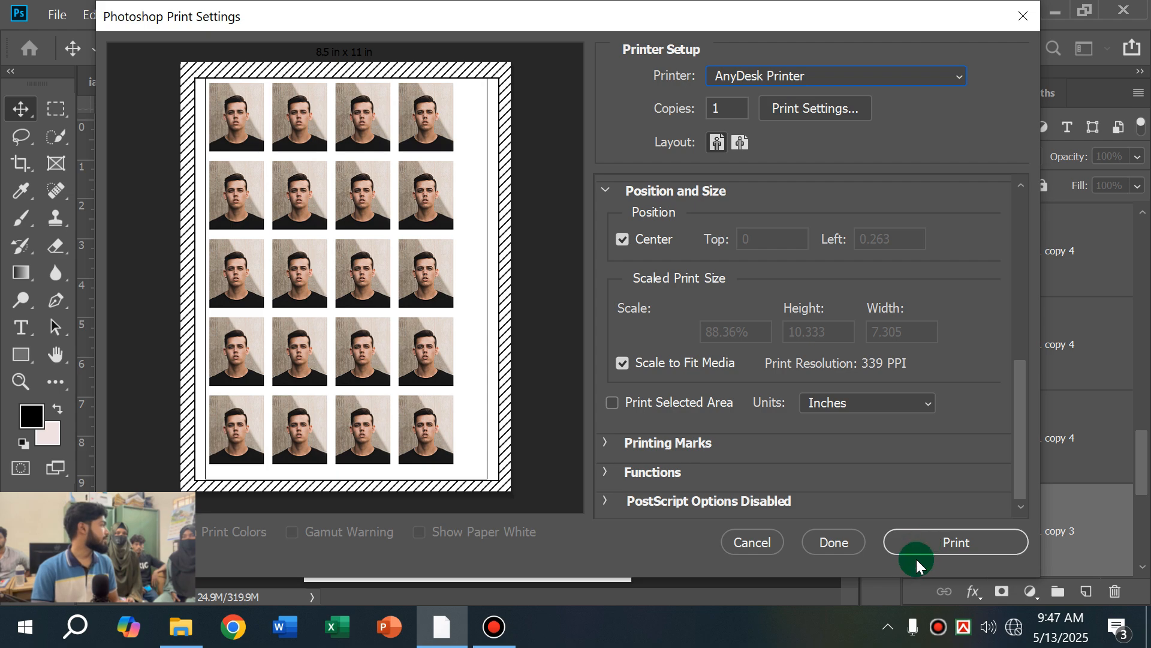
pyautogui.click(750, 548)
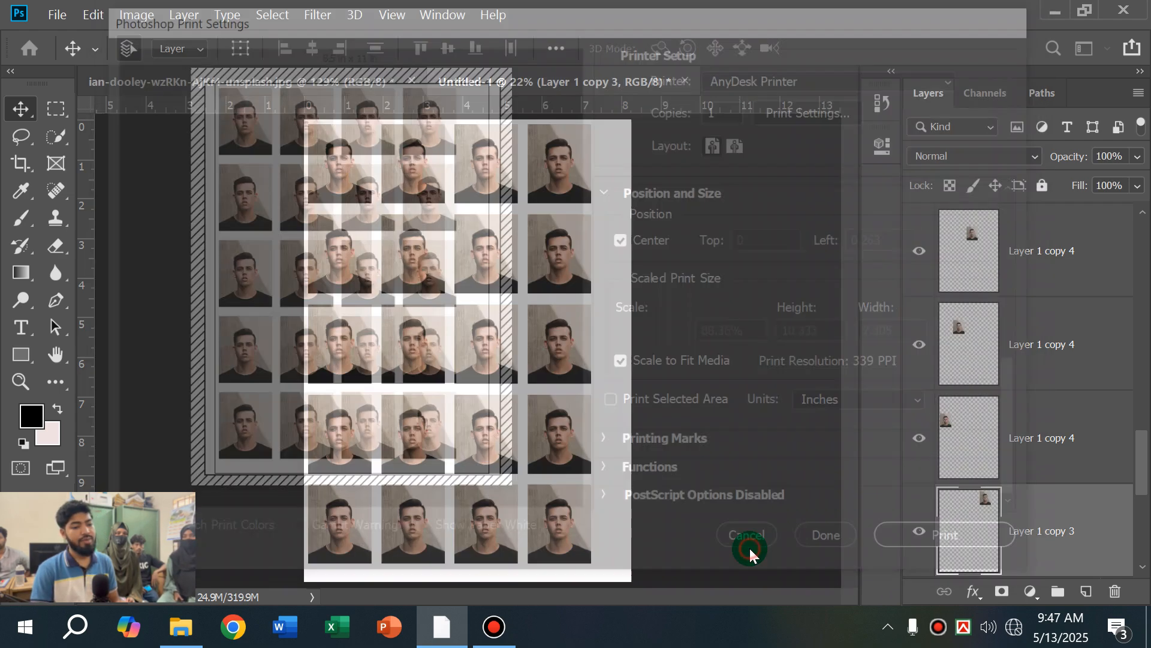